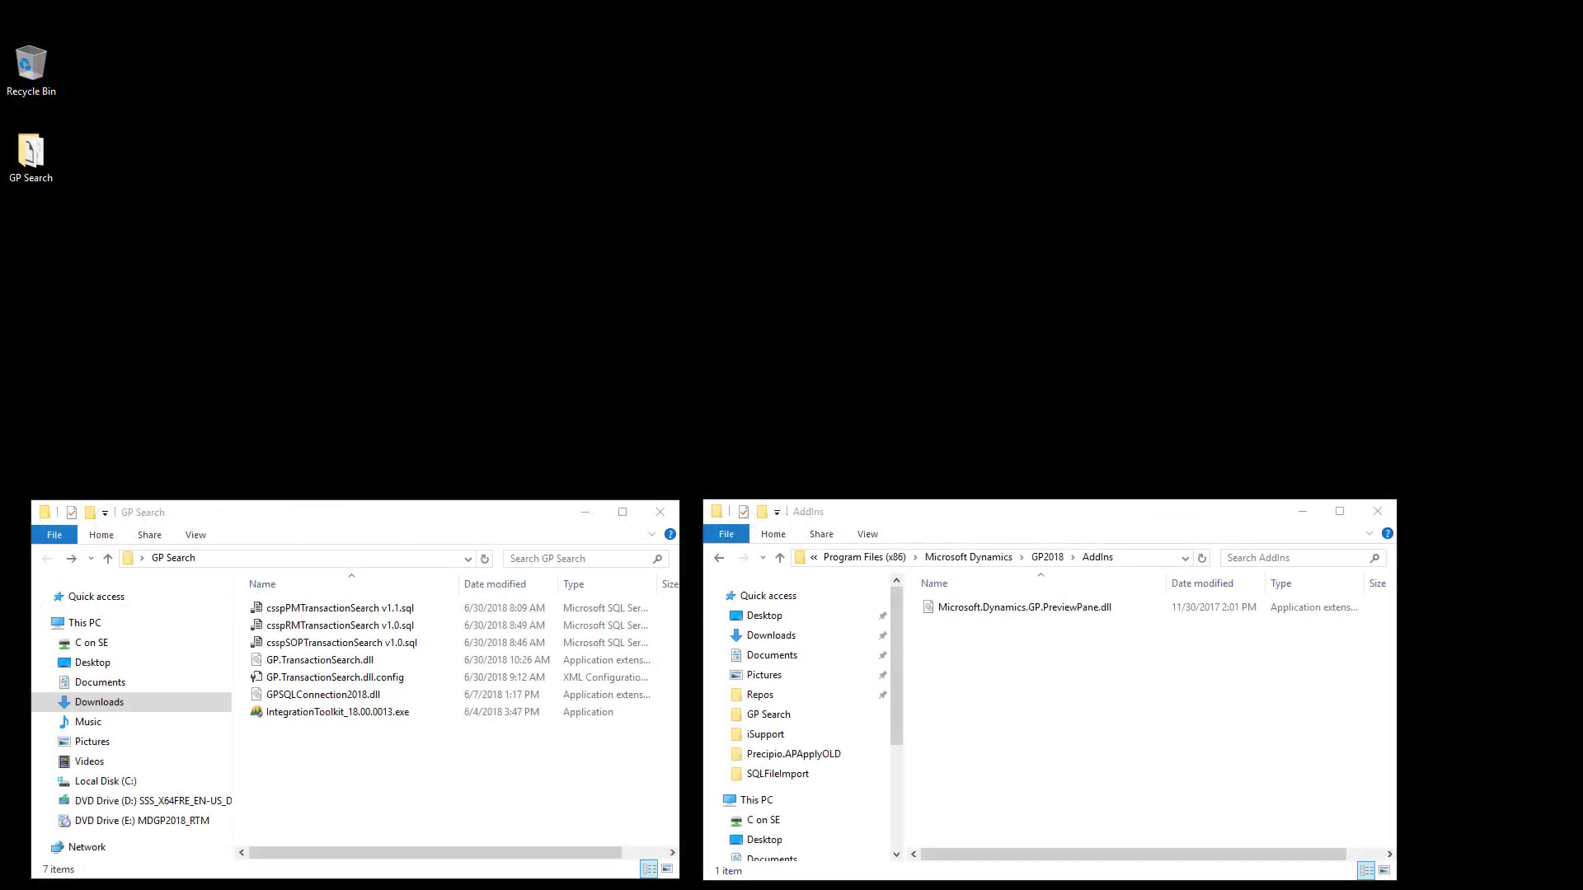
# Step: Install Visual Studio Integration Toolkit 18.00.0013 into the GP2018 folder, accepting the license and defaults
pyautogui.click(275, 526)
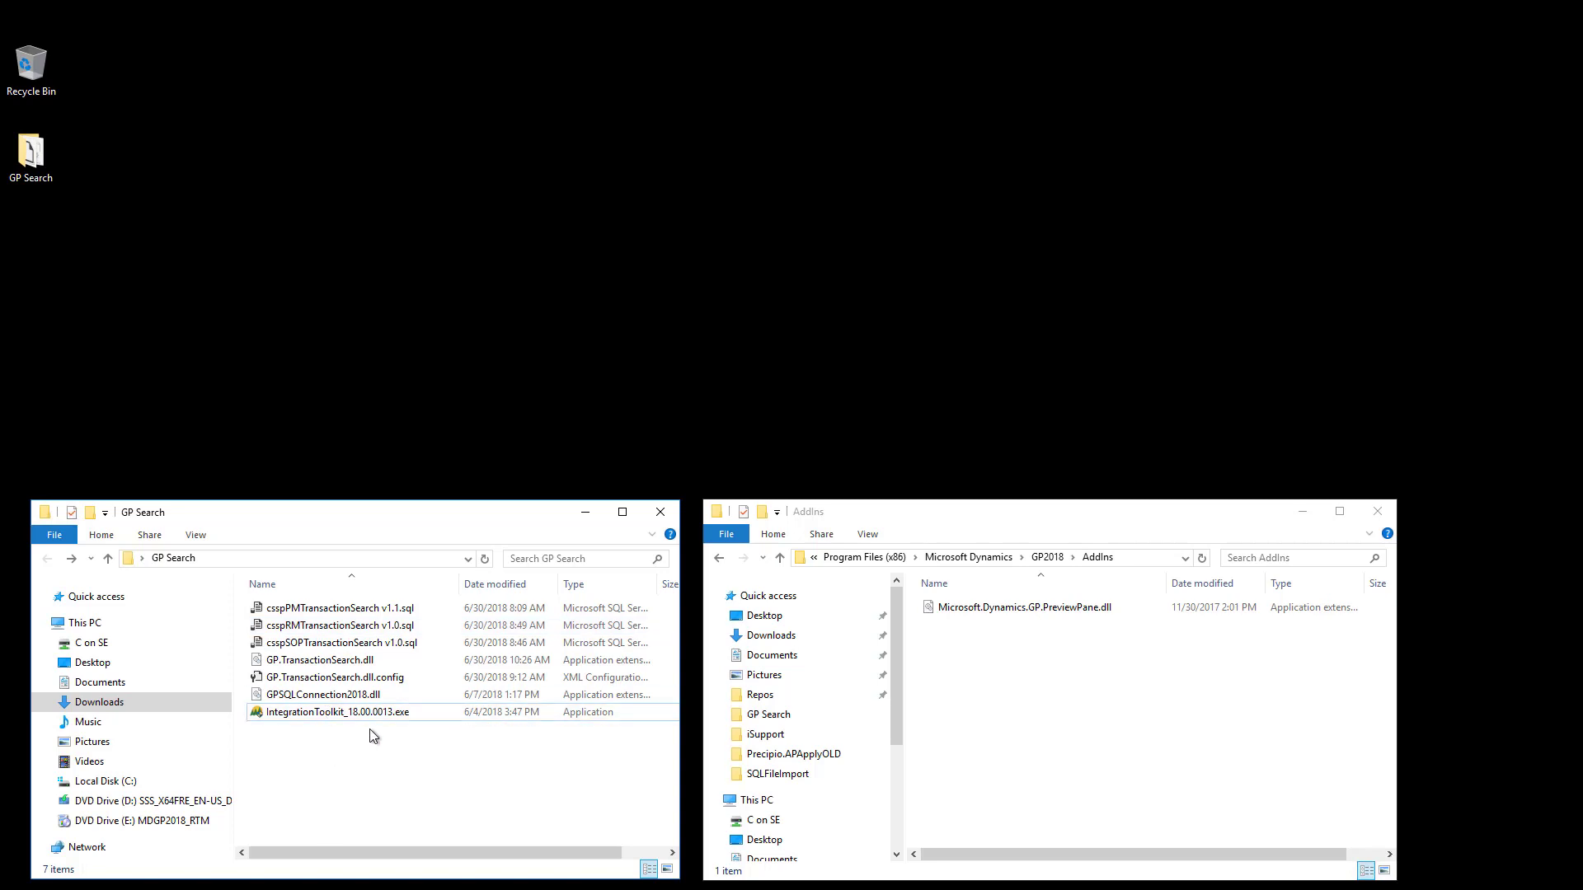
pyautogui.doubleClick(385, 714)
pyautogui.click(681, 551)
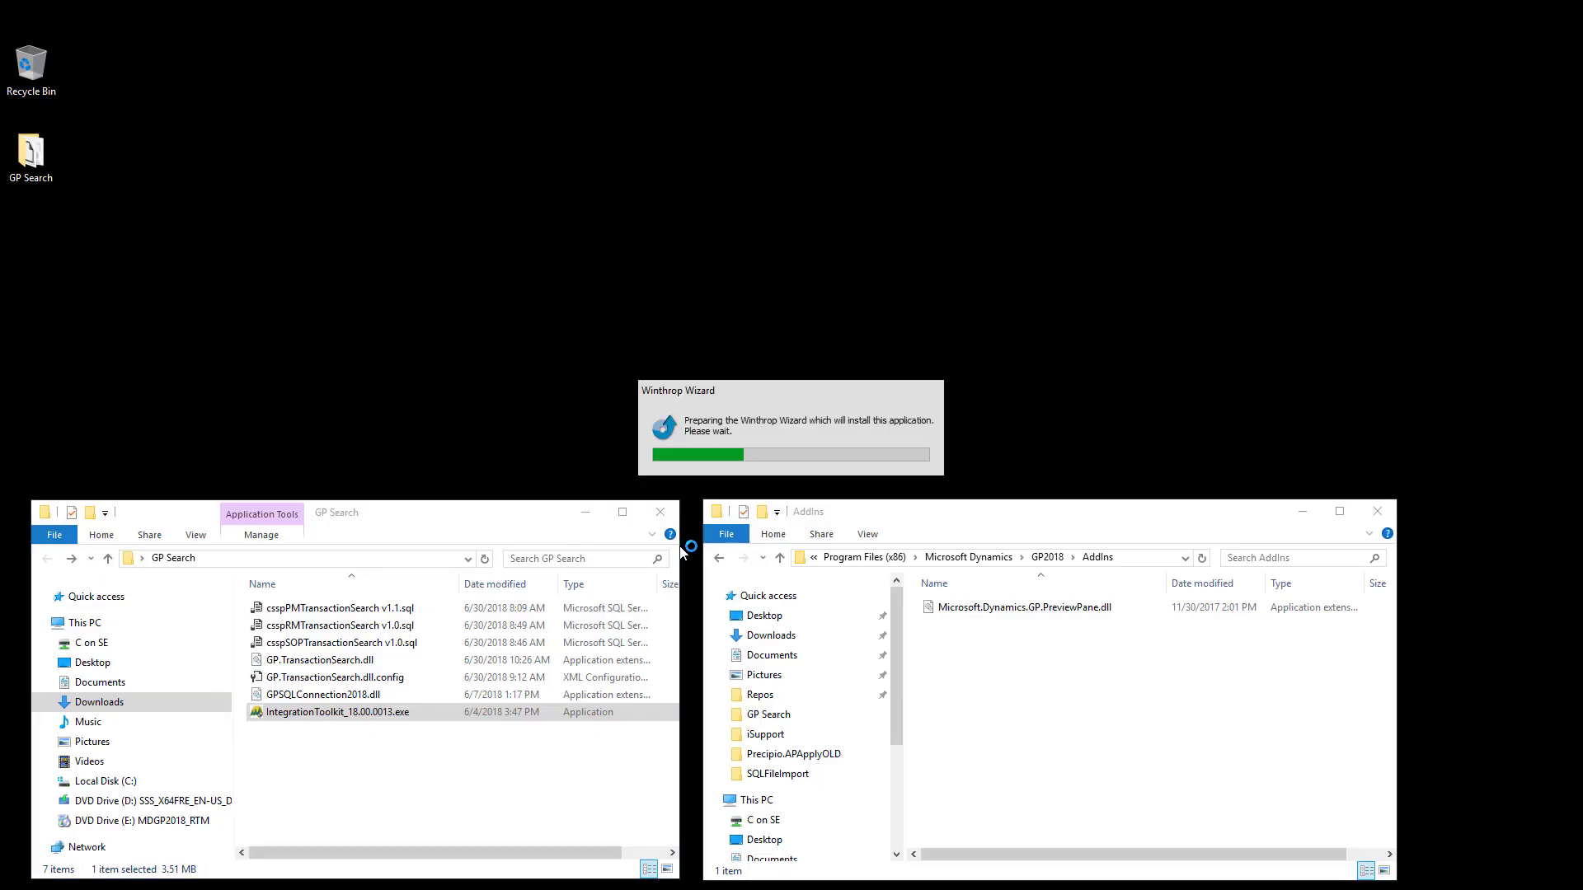
pyautogui.click(871, 568)
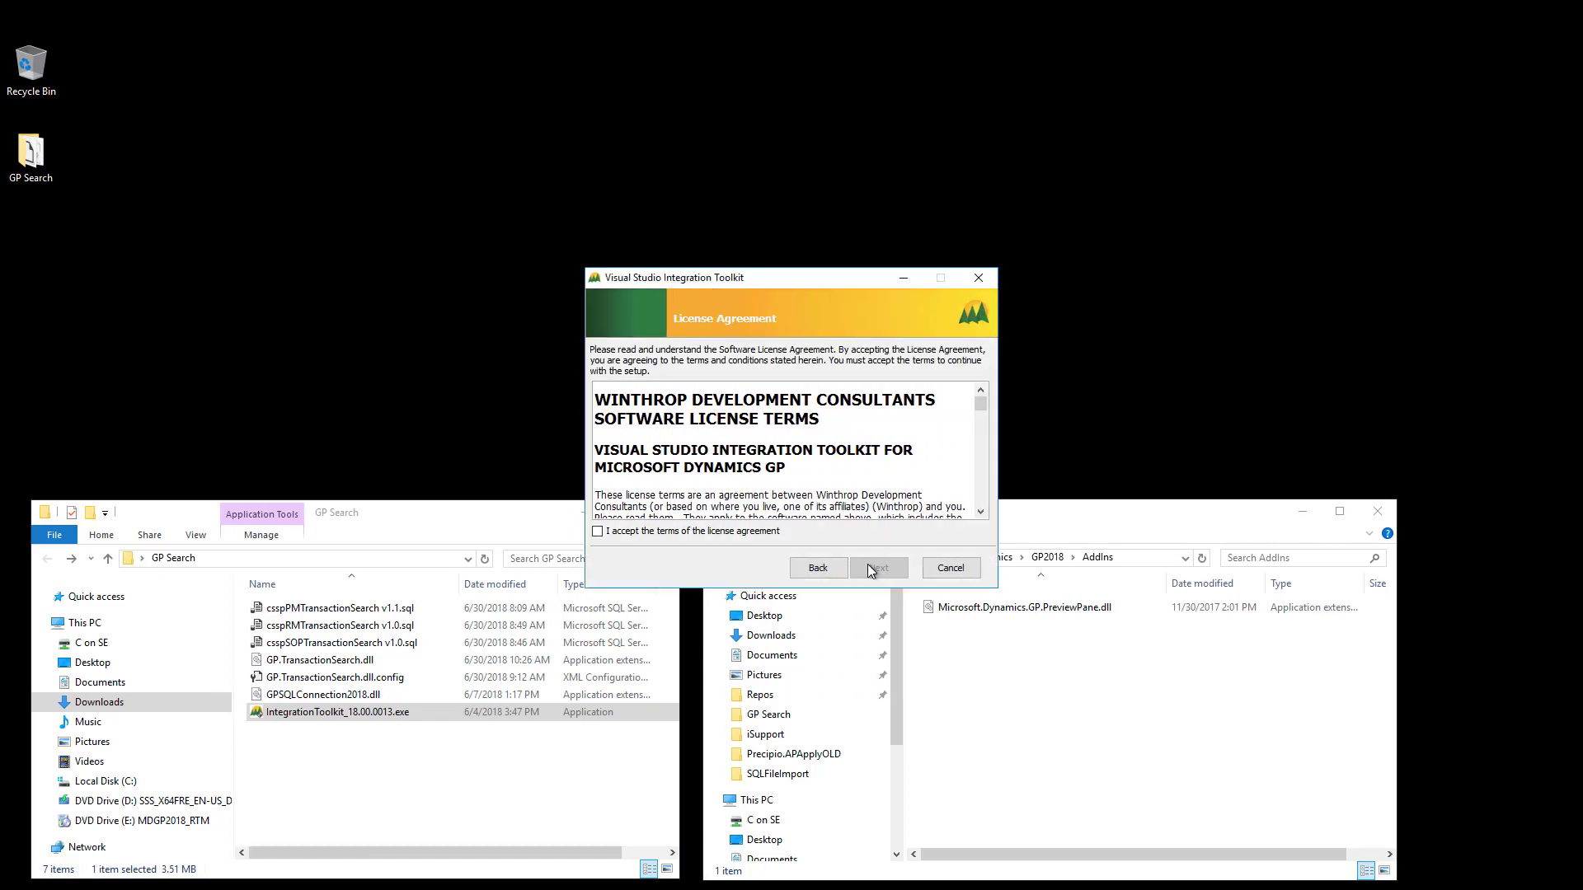
pyautogui.click(764, 532)
pyautogui.click(875, 569)
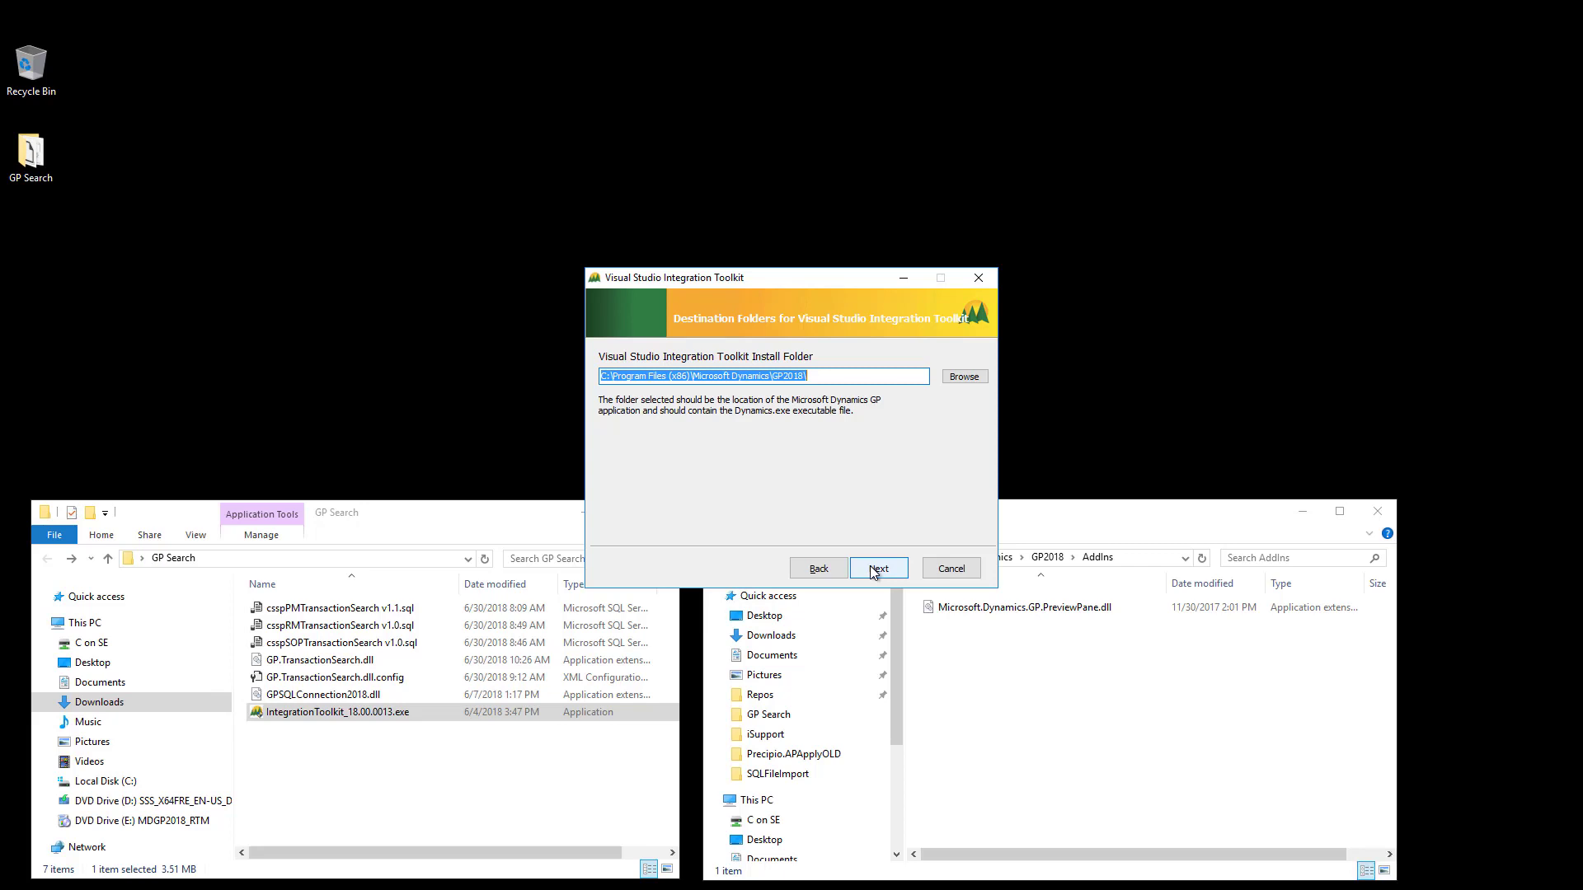
pyautogui.click(875, 569)
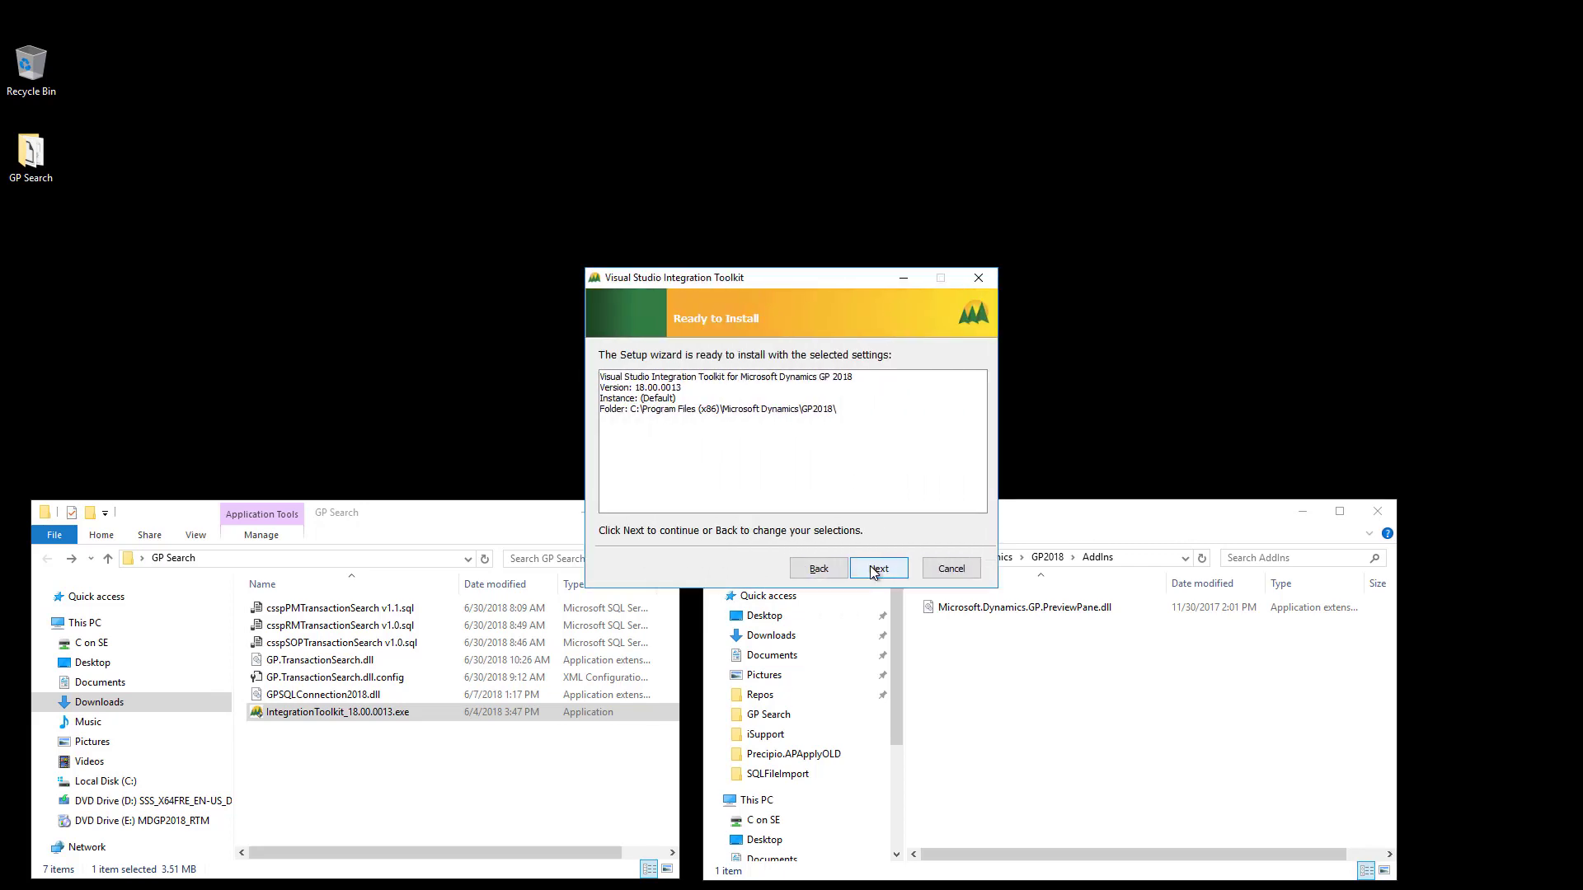
pyautogui.click(875, 569)
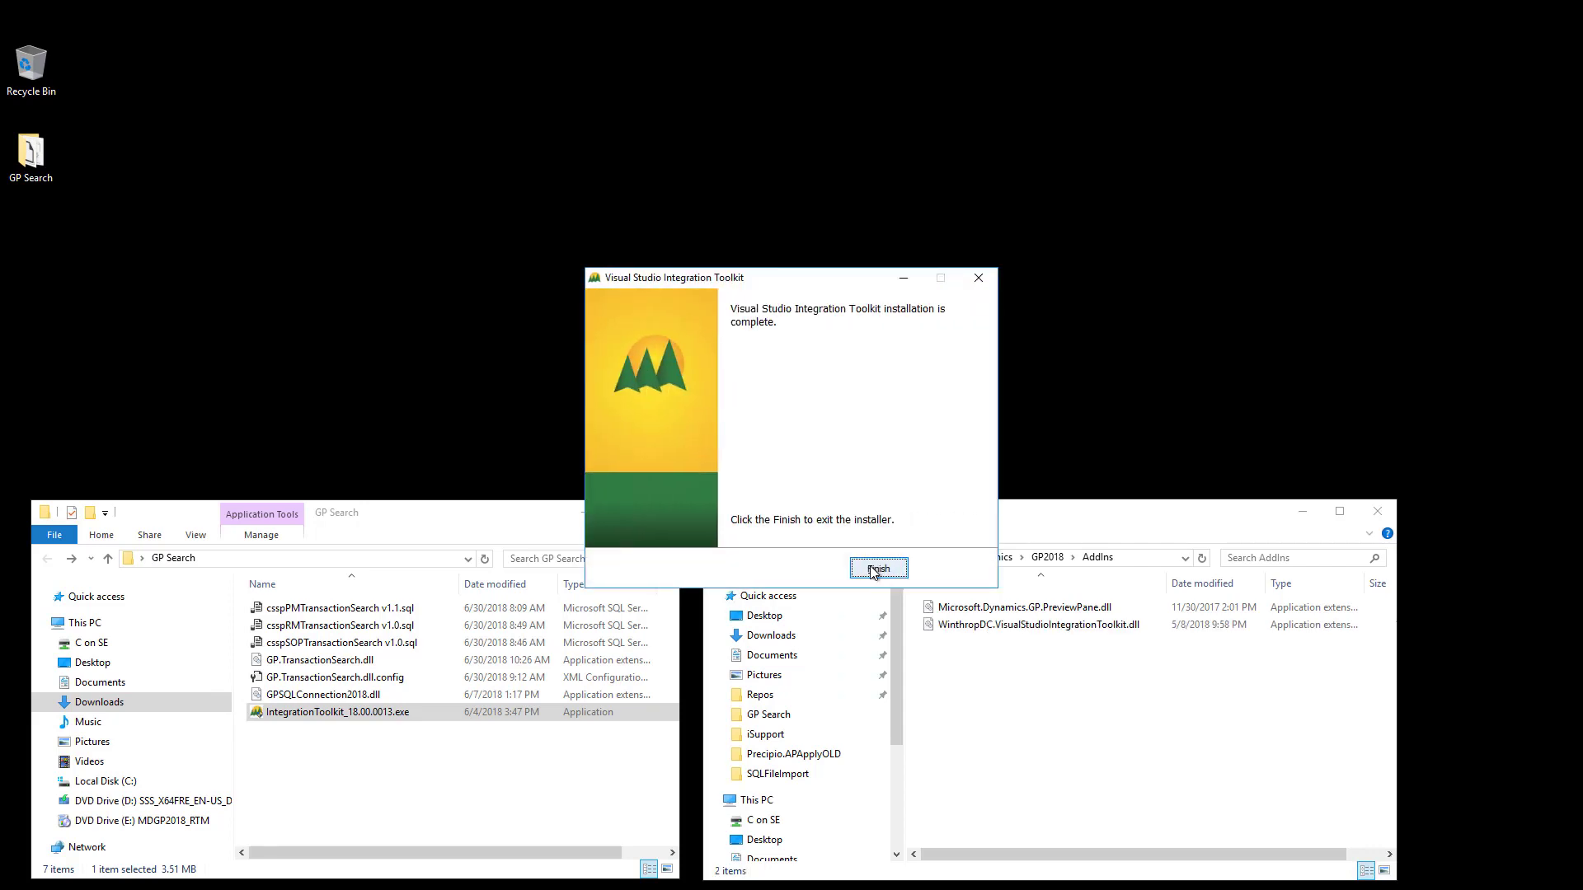
pyautogui.click(876, 568)
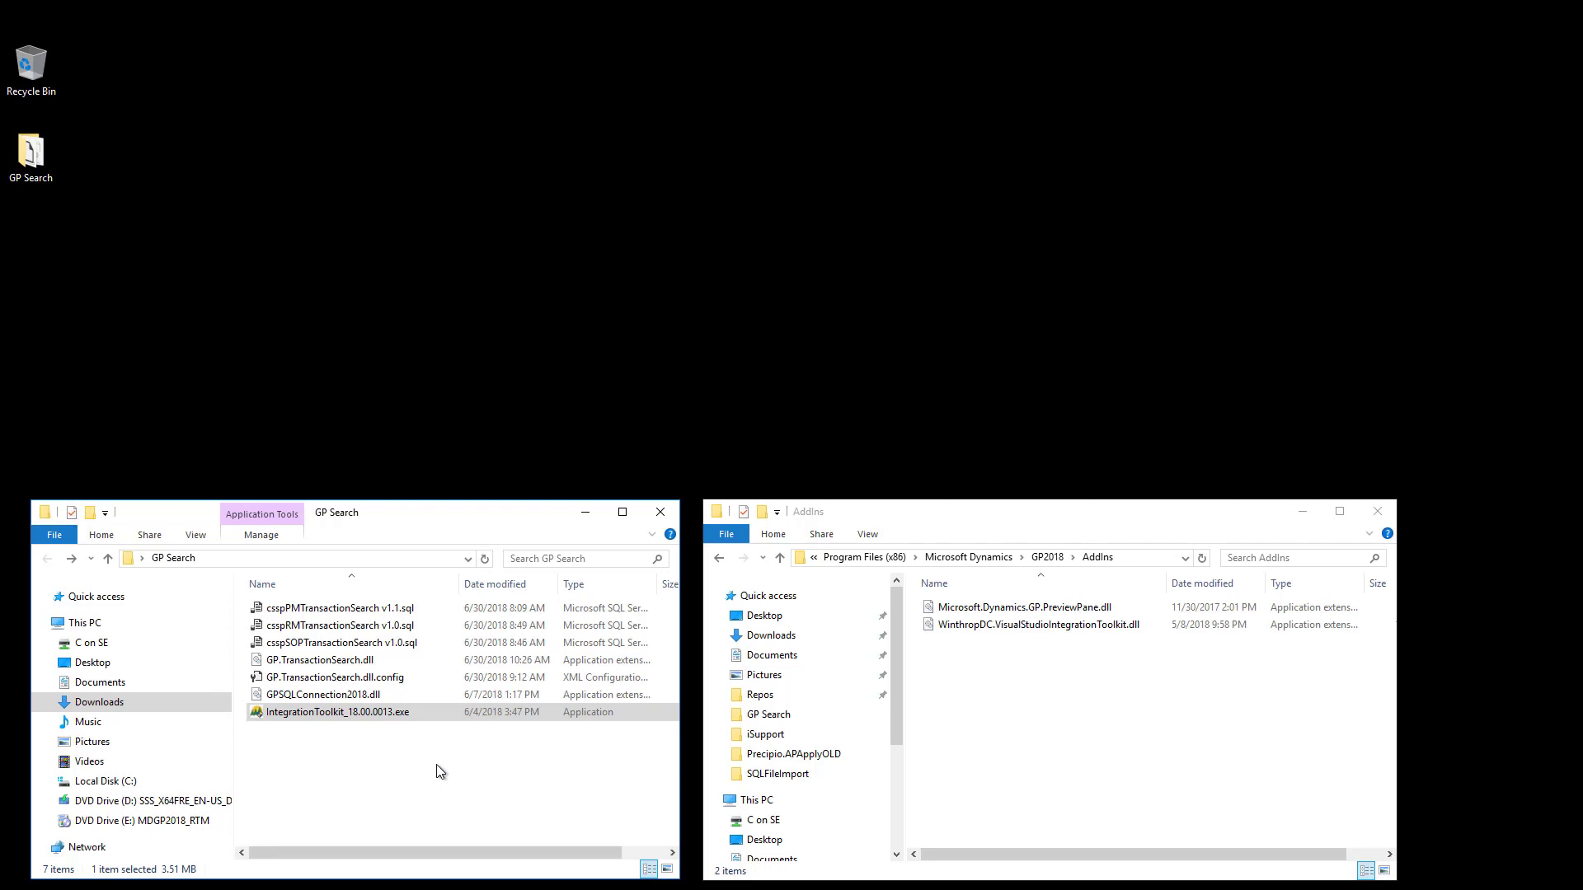
# Step: Execute the SOP, RM and PM csspTransactionSearch scripts, closing each script tab afterwards
pyautogui.hotkey('alt', 'Tab')
pyautogui.click(583, 154)
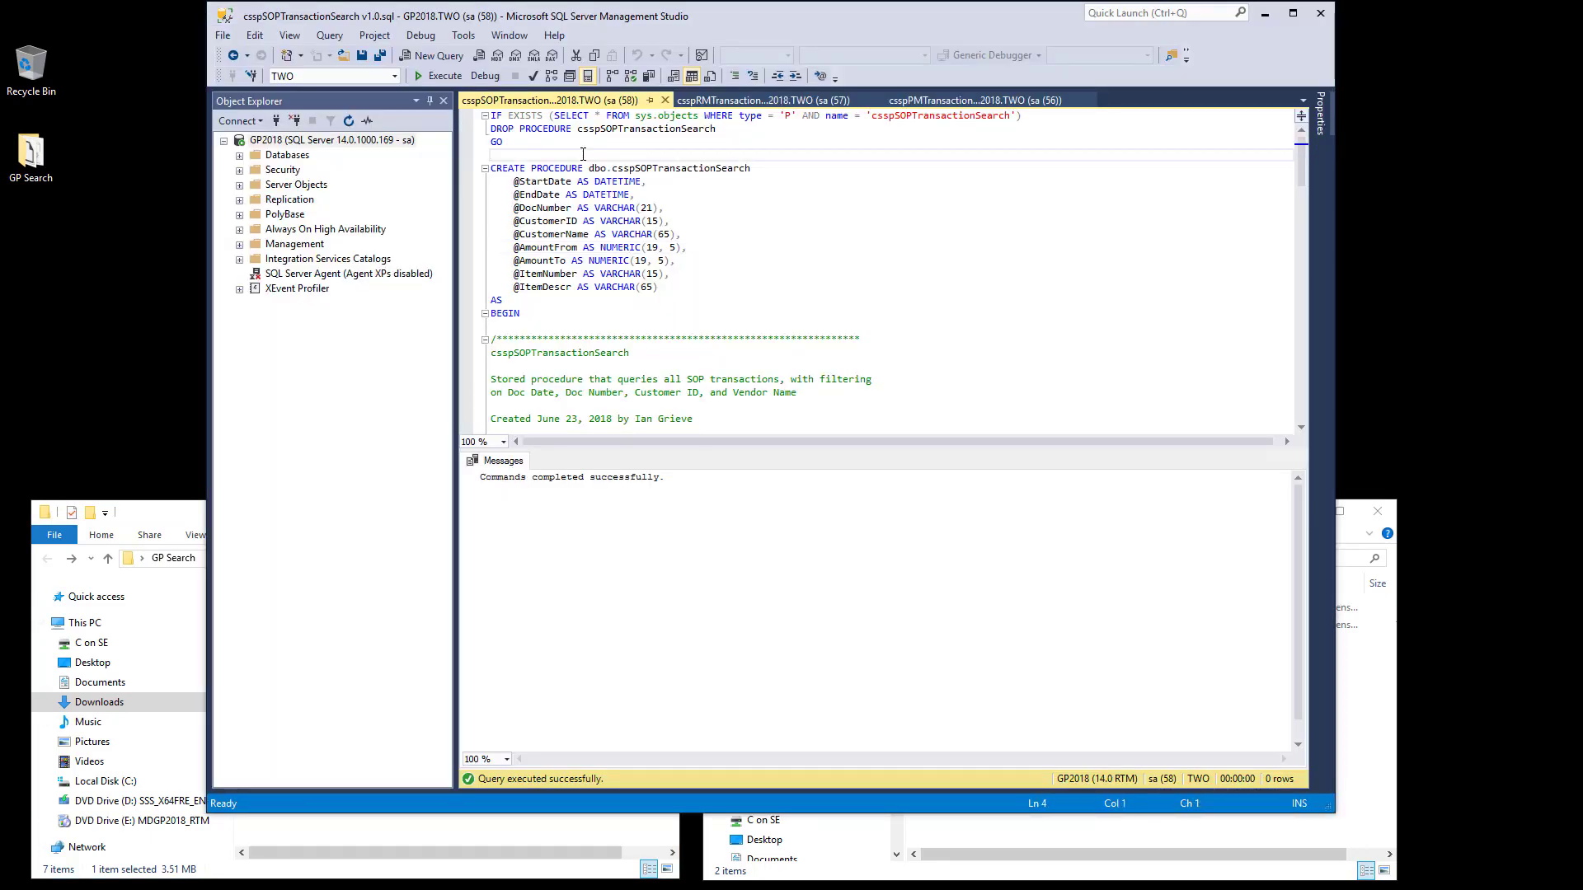
pyautogui.click(664, 100)
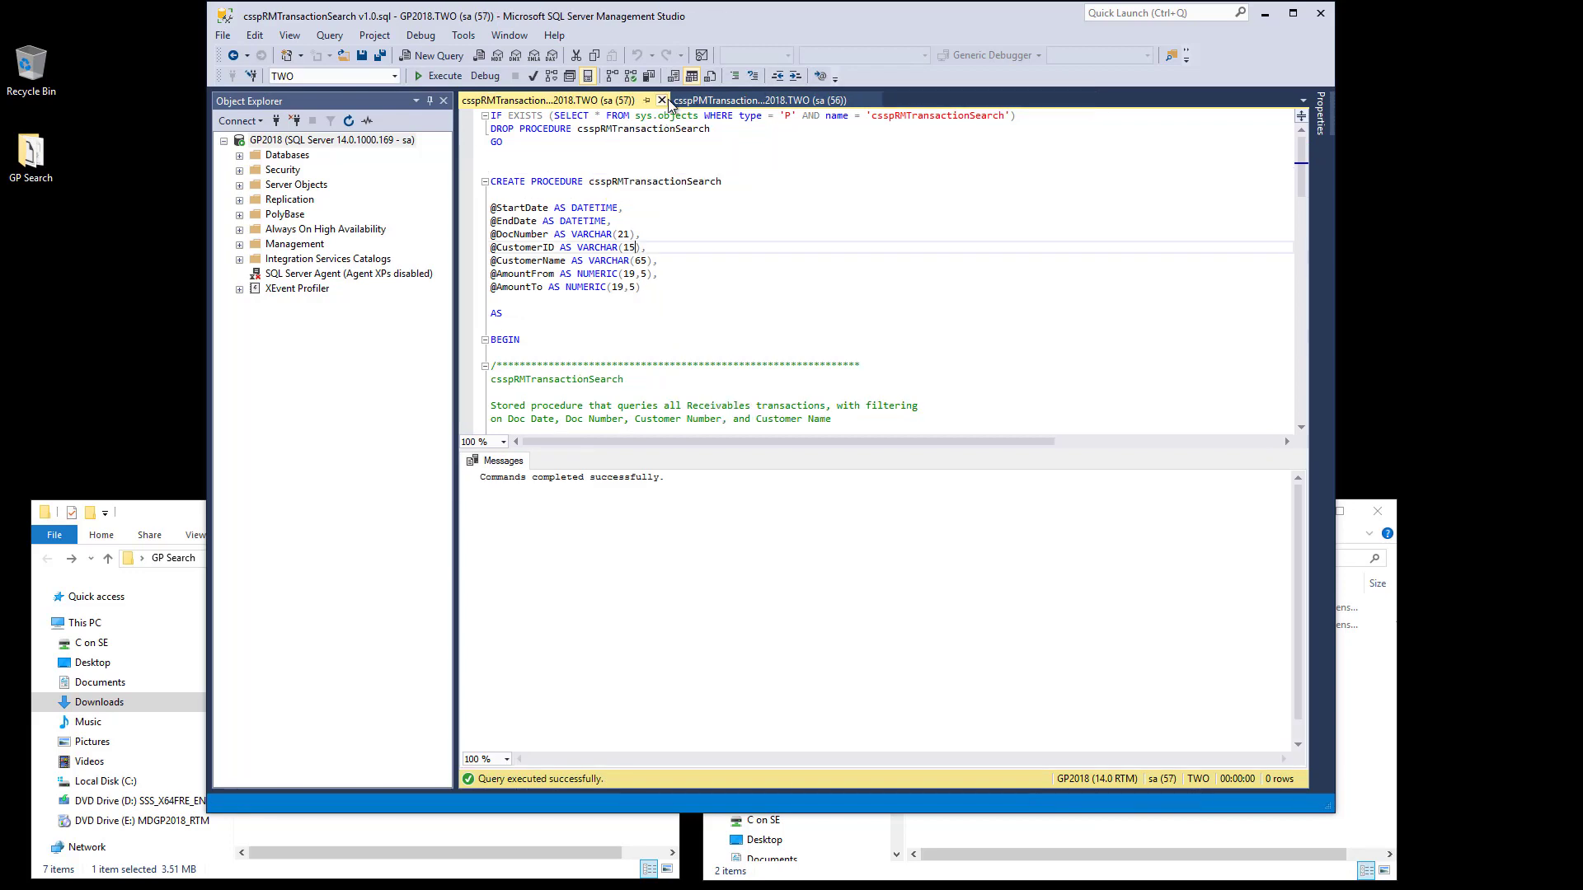
pyautogui.press('F5')
pyautogui.click(662, 100)
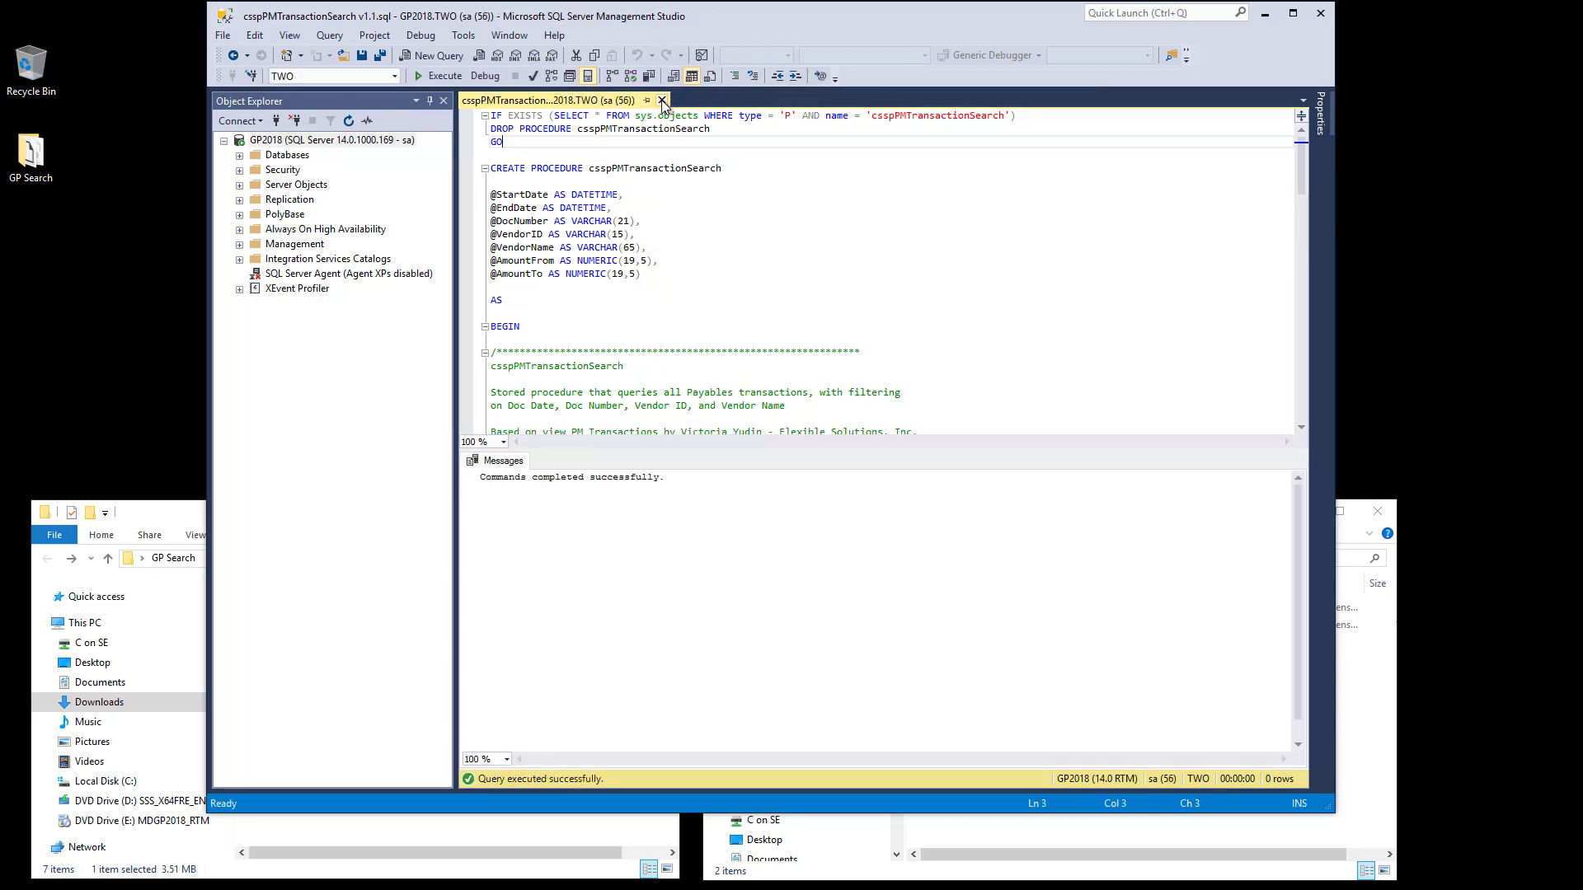
pyautogui.press('F5')
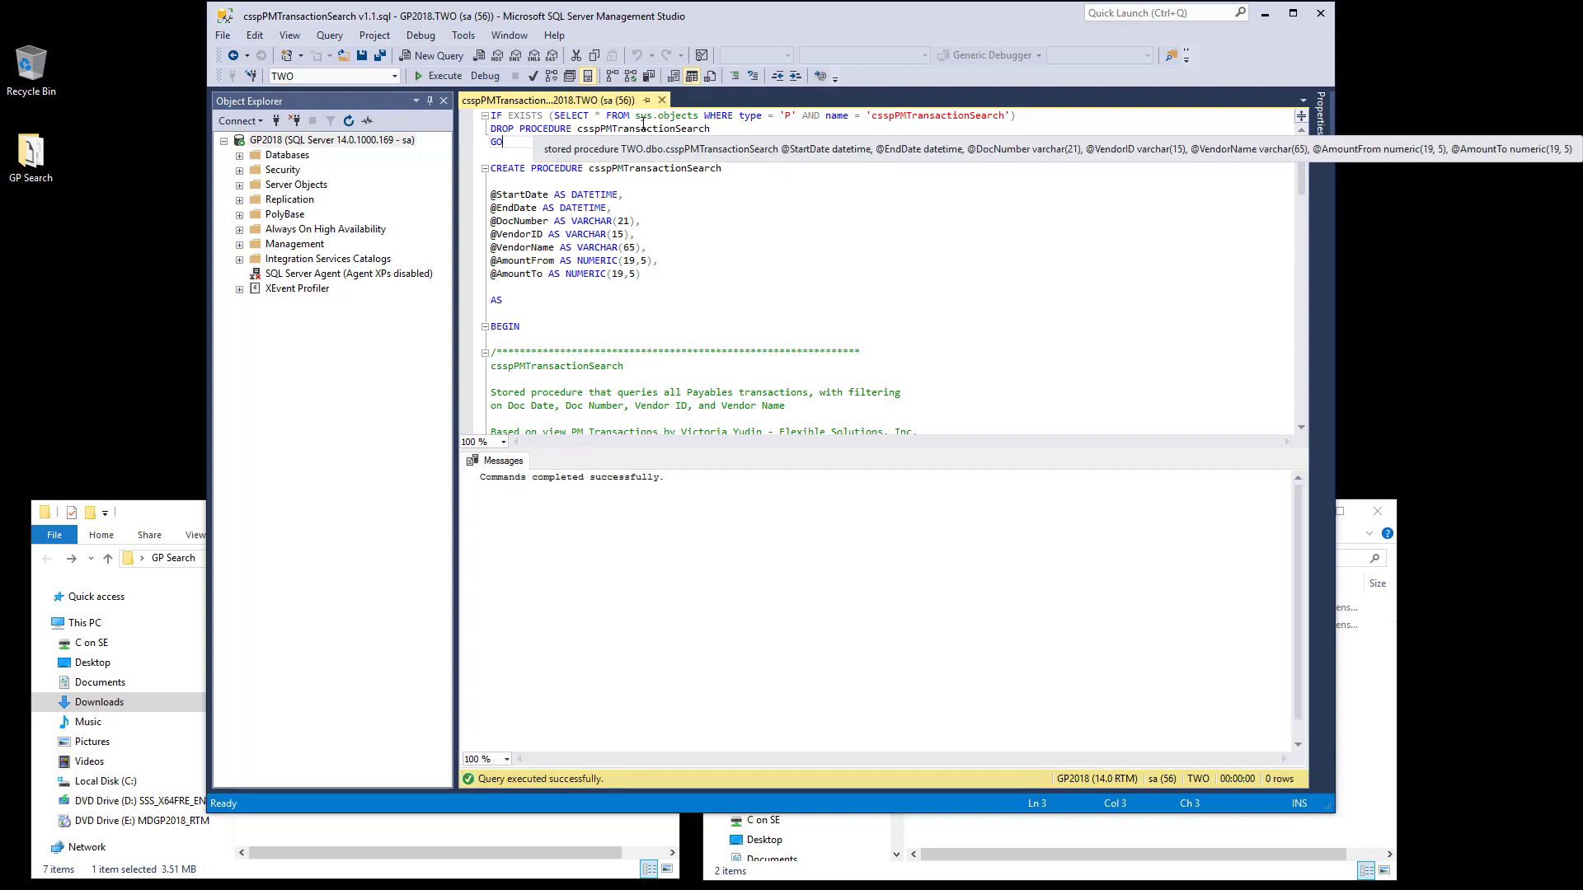
pyautogui.click(662, 100)
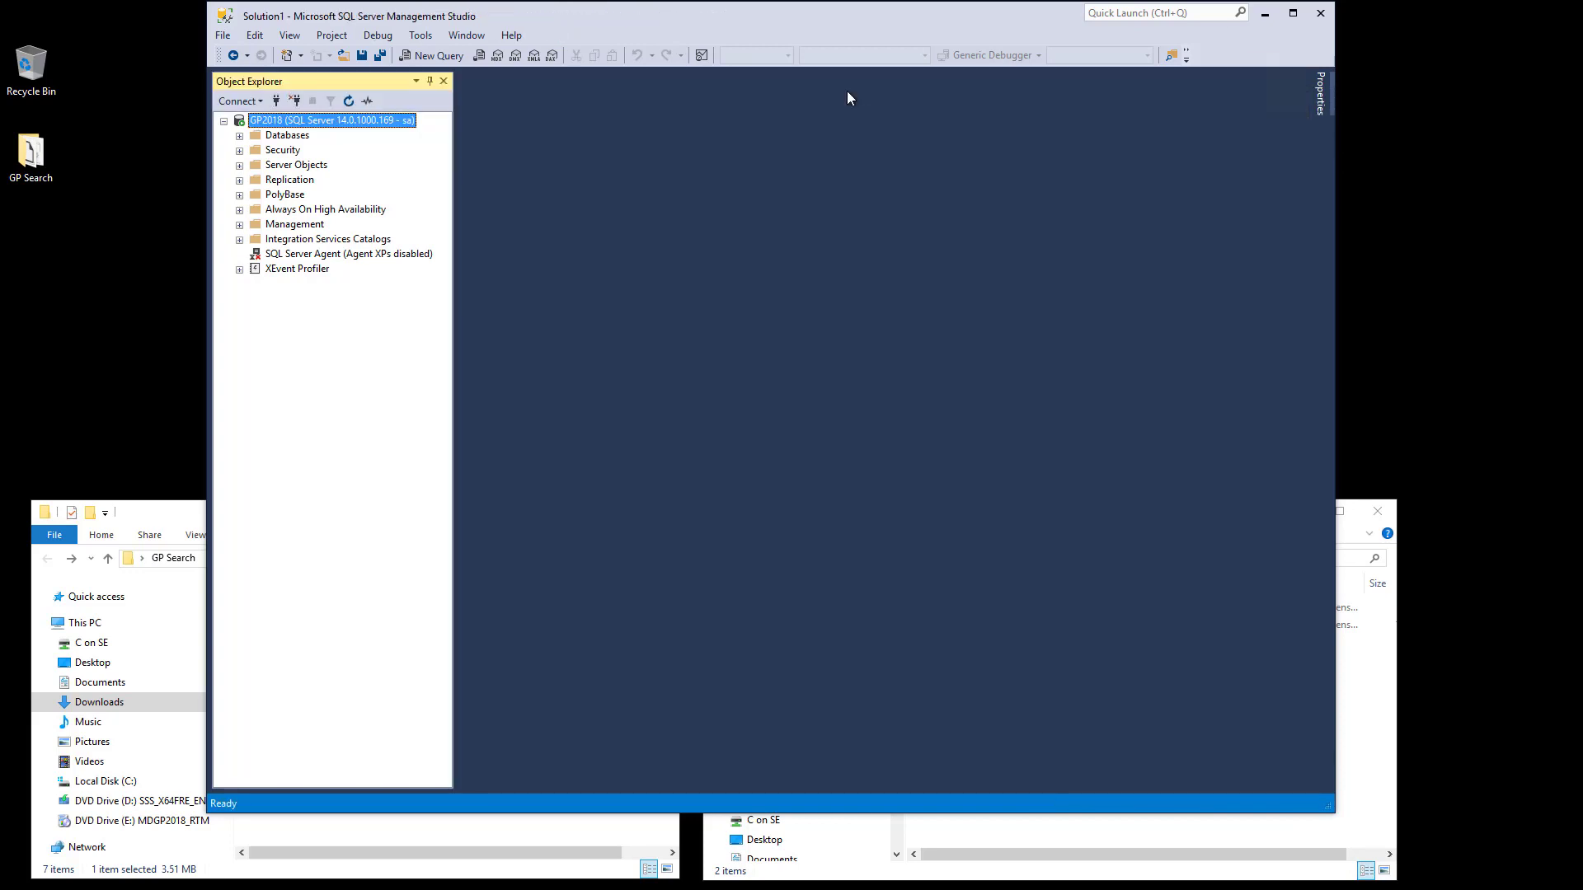
# Step: Copy GP.TransactionSearch.dll, its .config and GPSQLConnection2018.dll into the GP2018 AddIns folder with administrator permission
pyautogui.click(1266, 14)
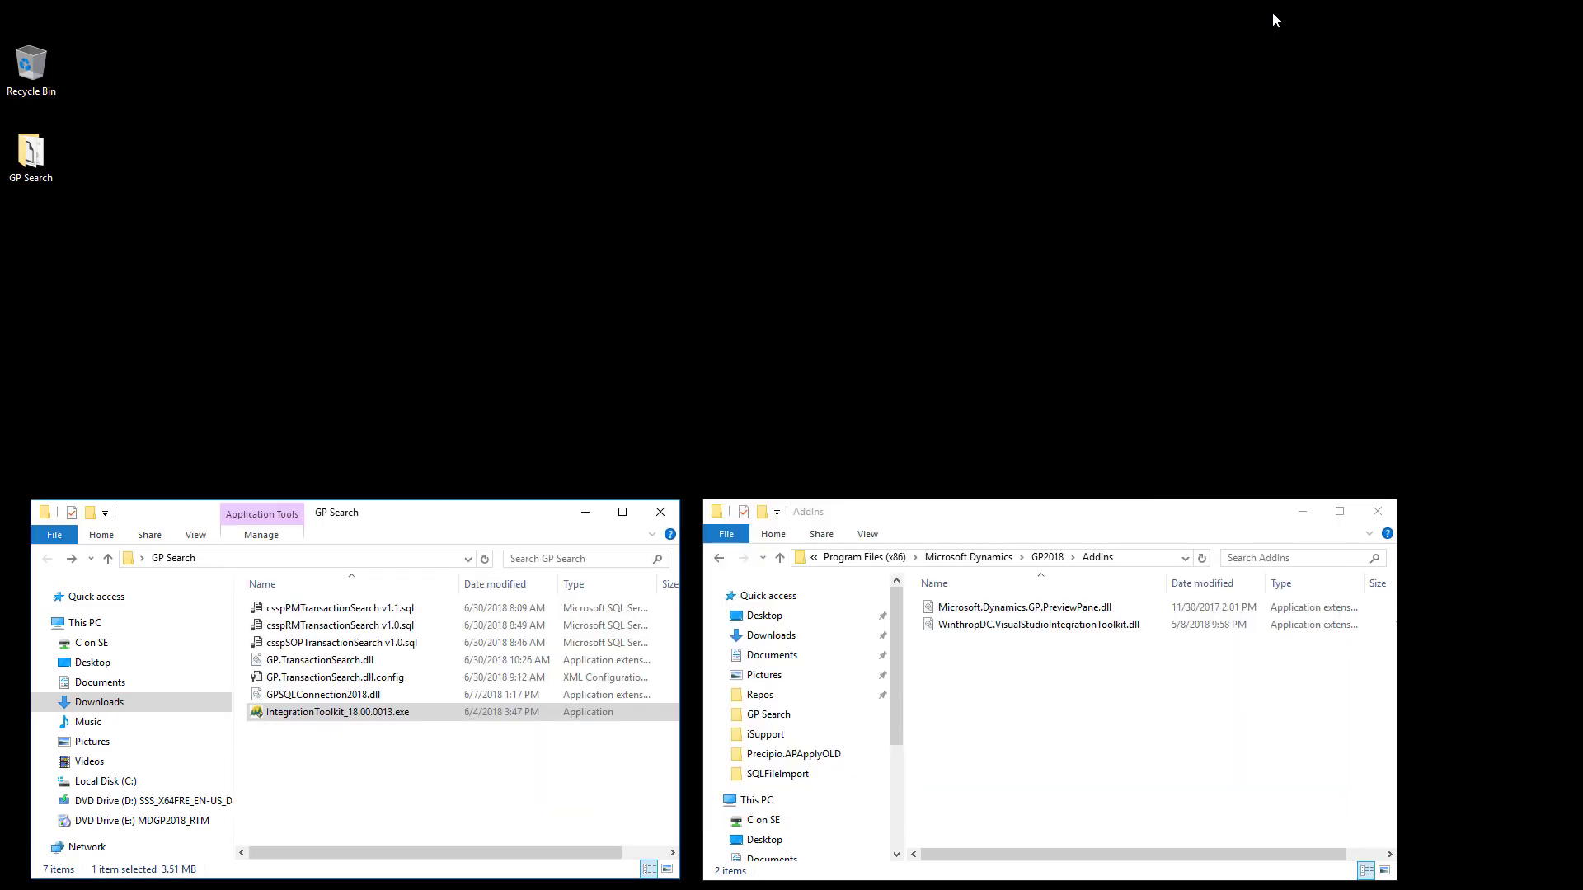
pyautogui.click(583, 408)
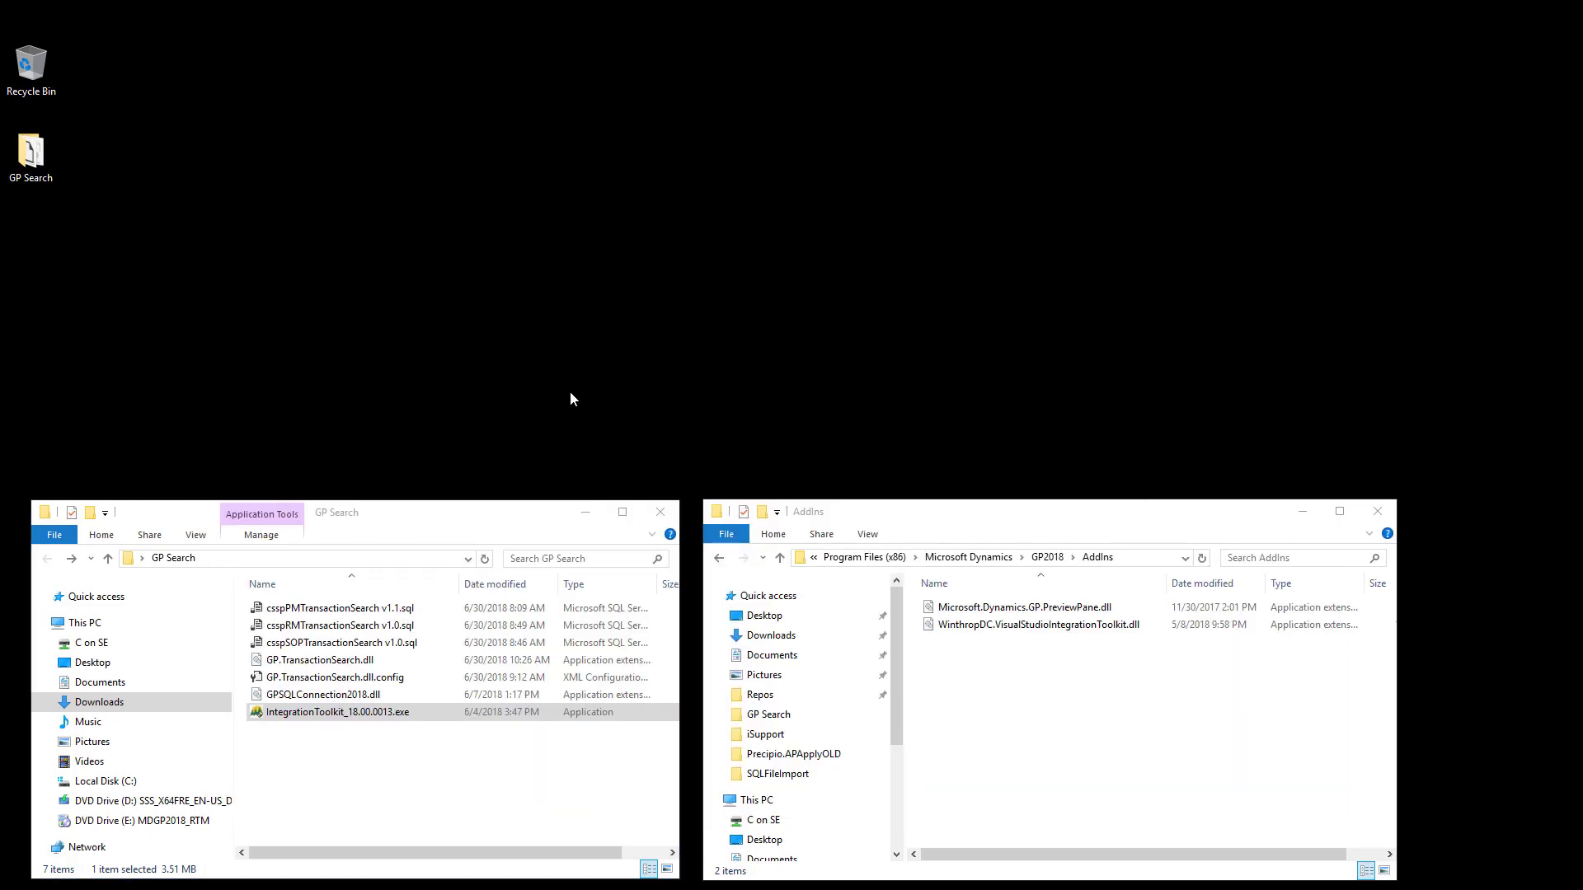
pyautogui.click(355, 660)
pyautogui.keyDown('shift'); pyautogui.click(342, 701); pyautogui.keyUp('shift')
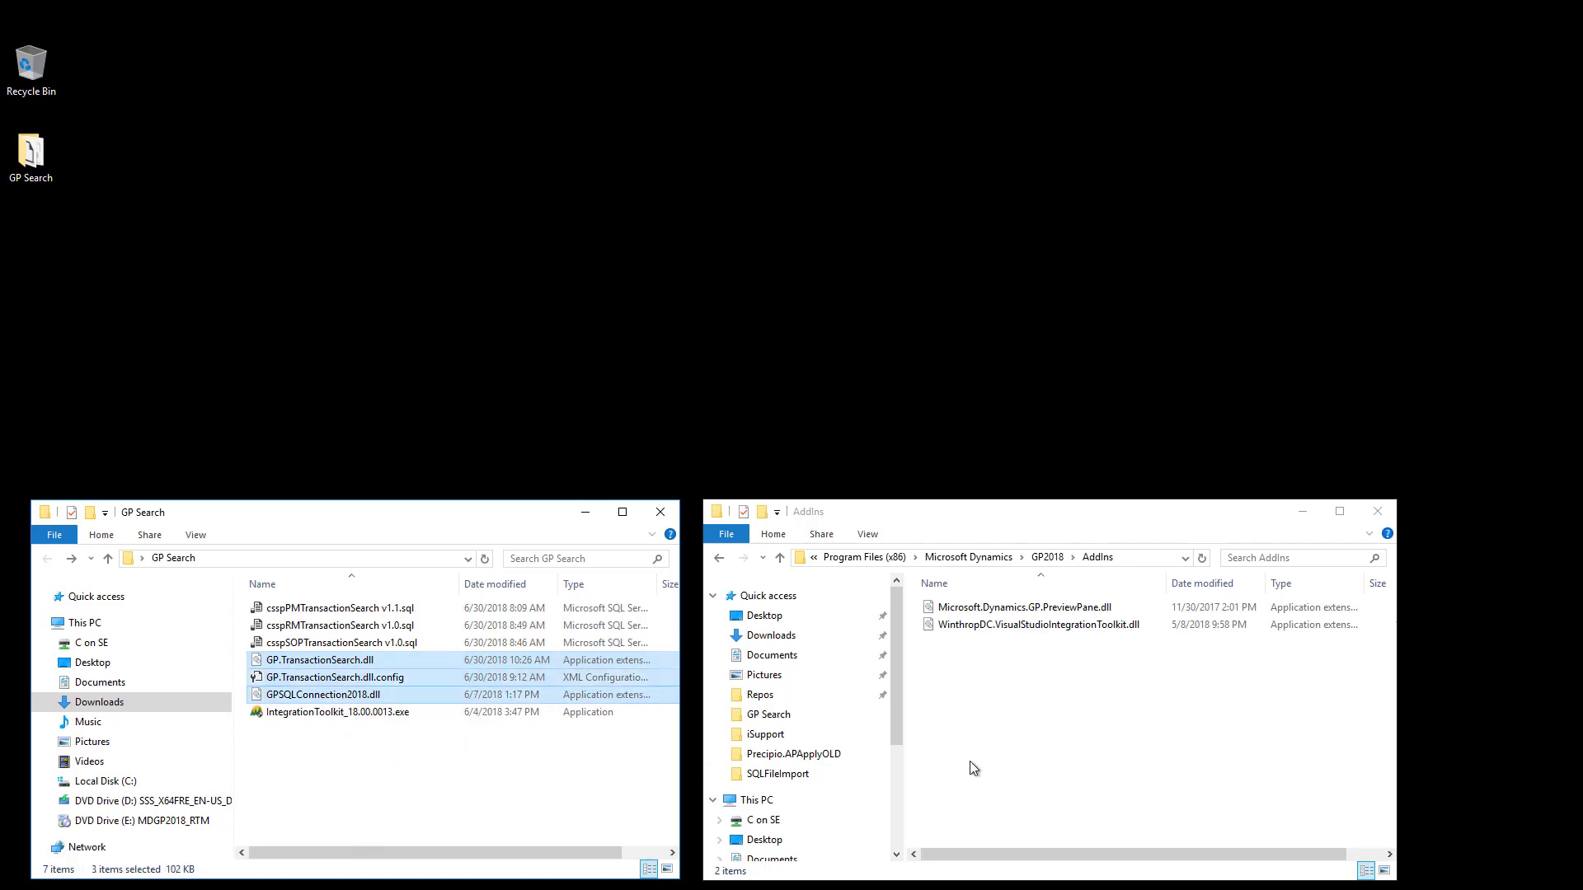
pyautogui.click(992, 746)
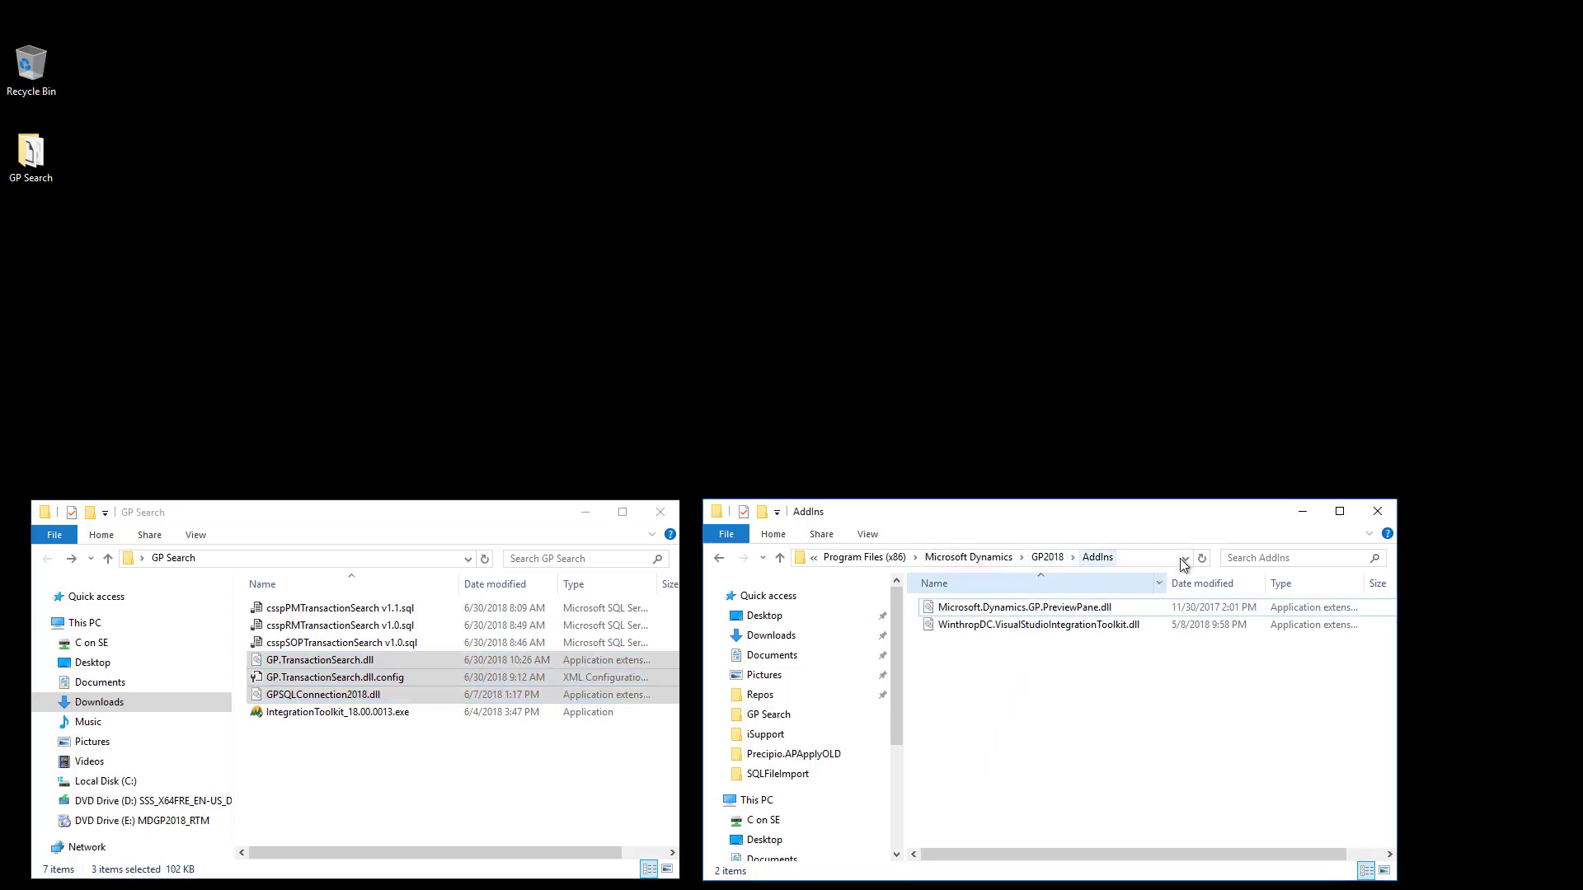
pyautogui.hotkey('ctrl', 'v')
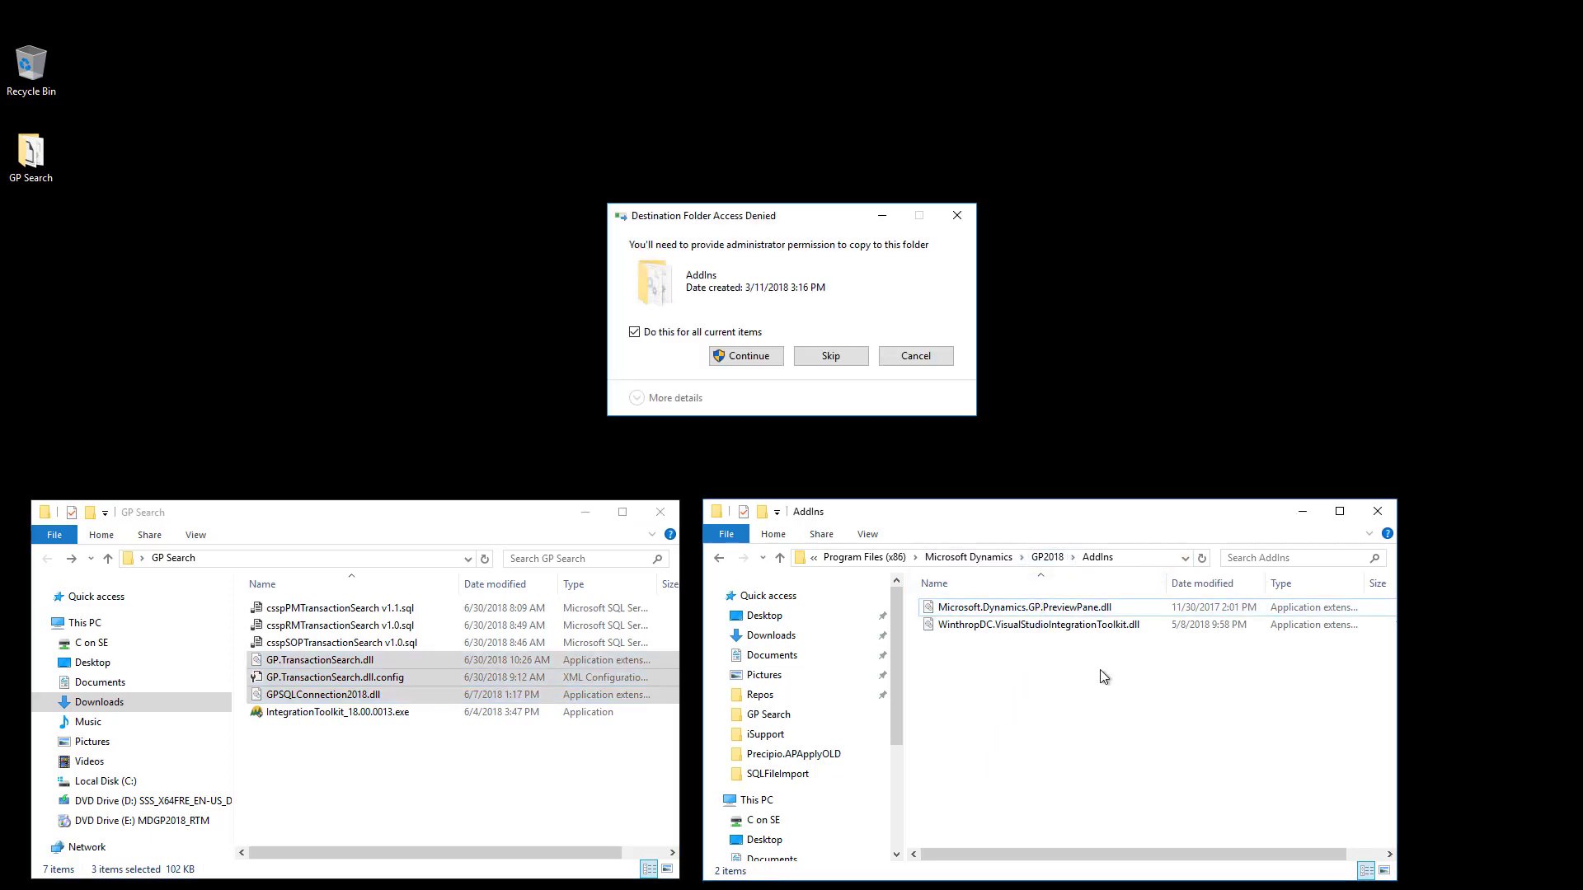
pyautogui.click(748, 357)
pyautogui.click(732, 546)
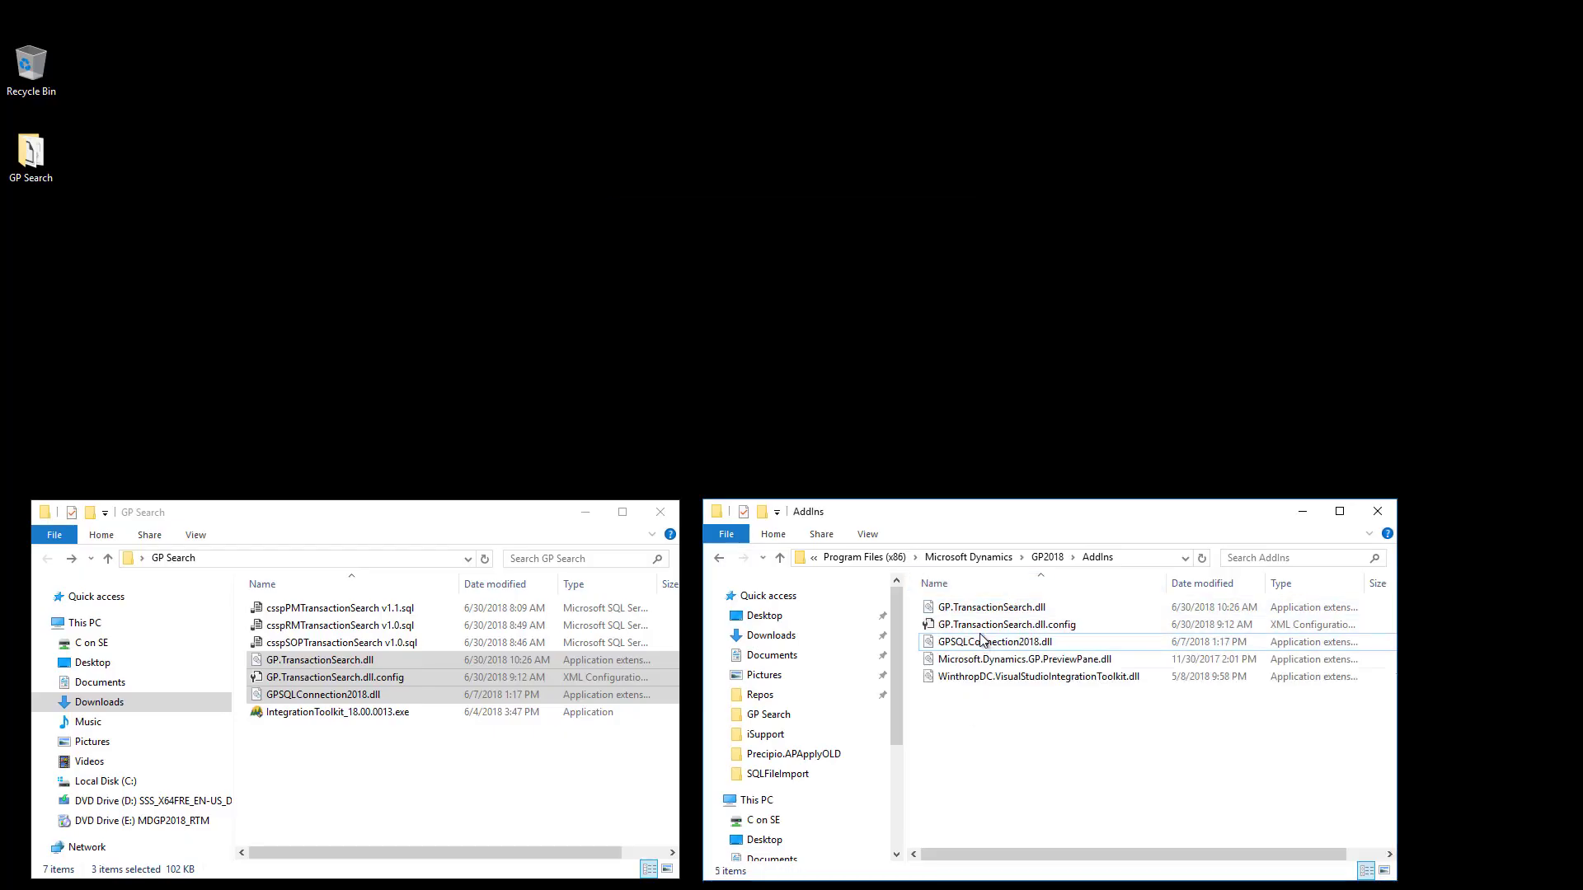
pyautogui.click(992, 611)
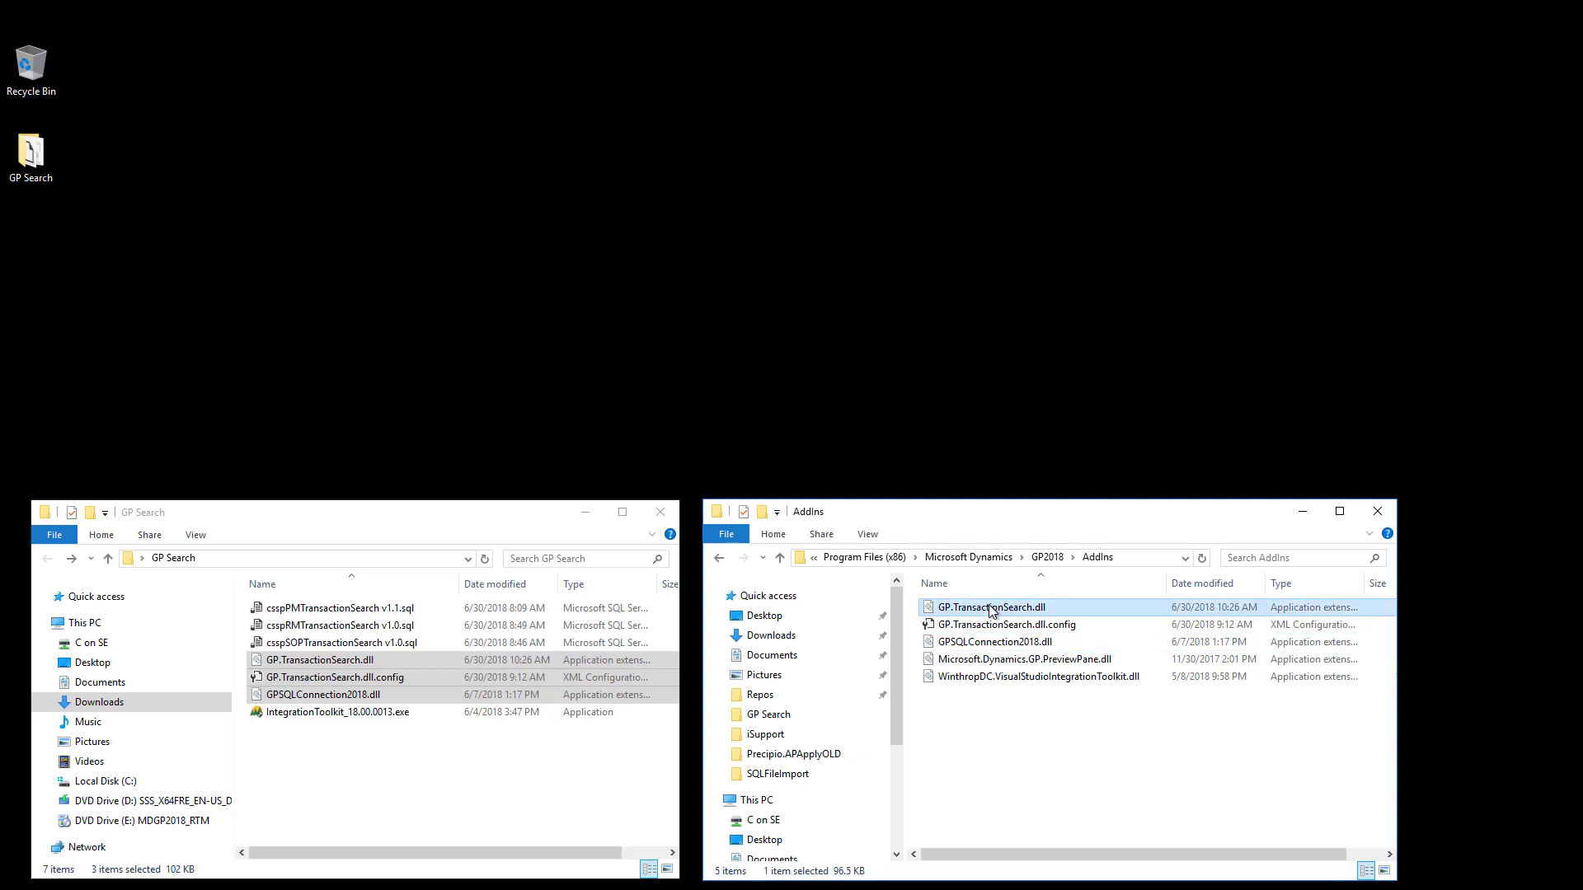
pyautogui.rightClick(991, 610)
pyautogui.click(898, 803)
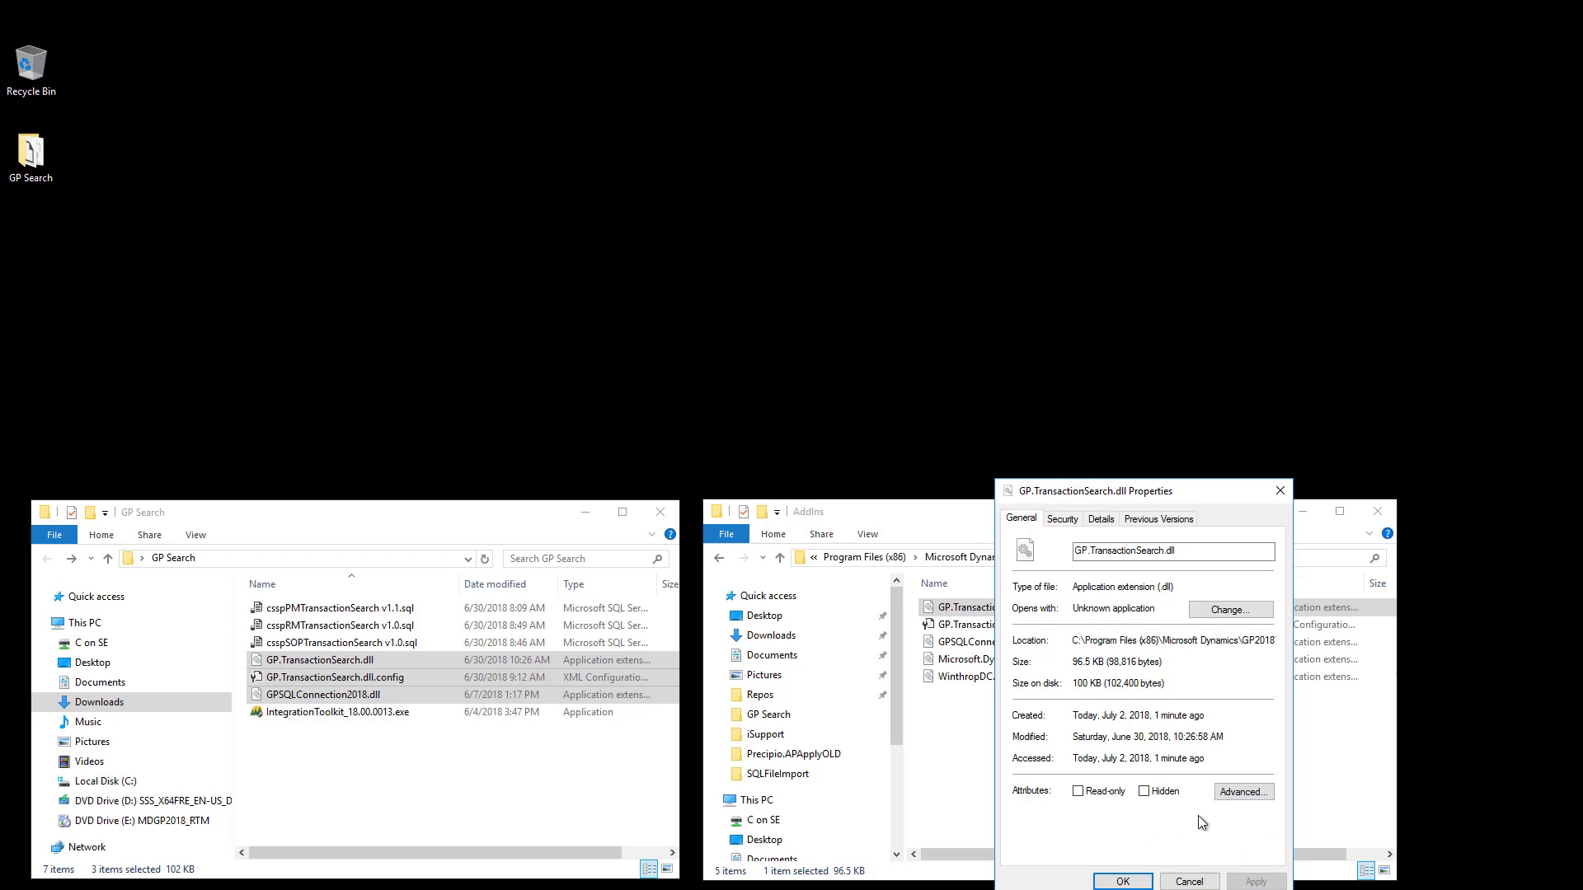
pyautogui.click(1189, 881)
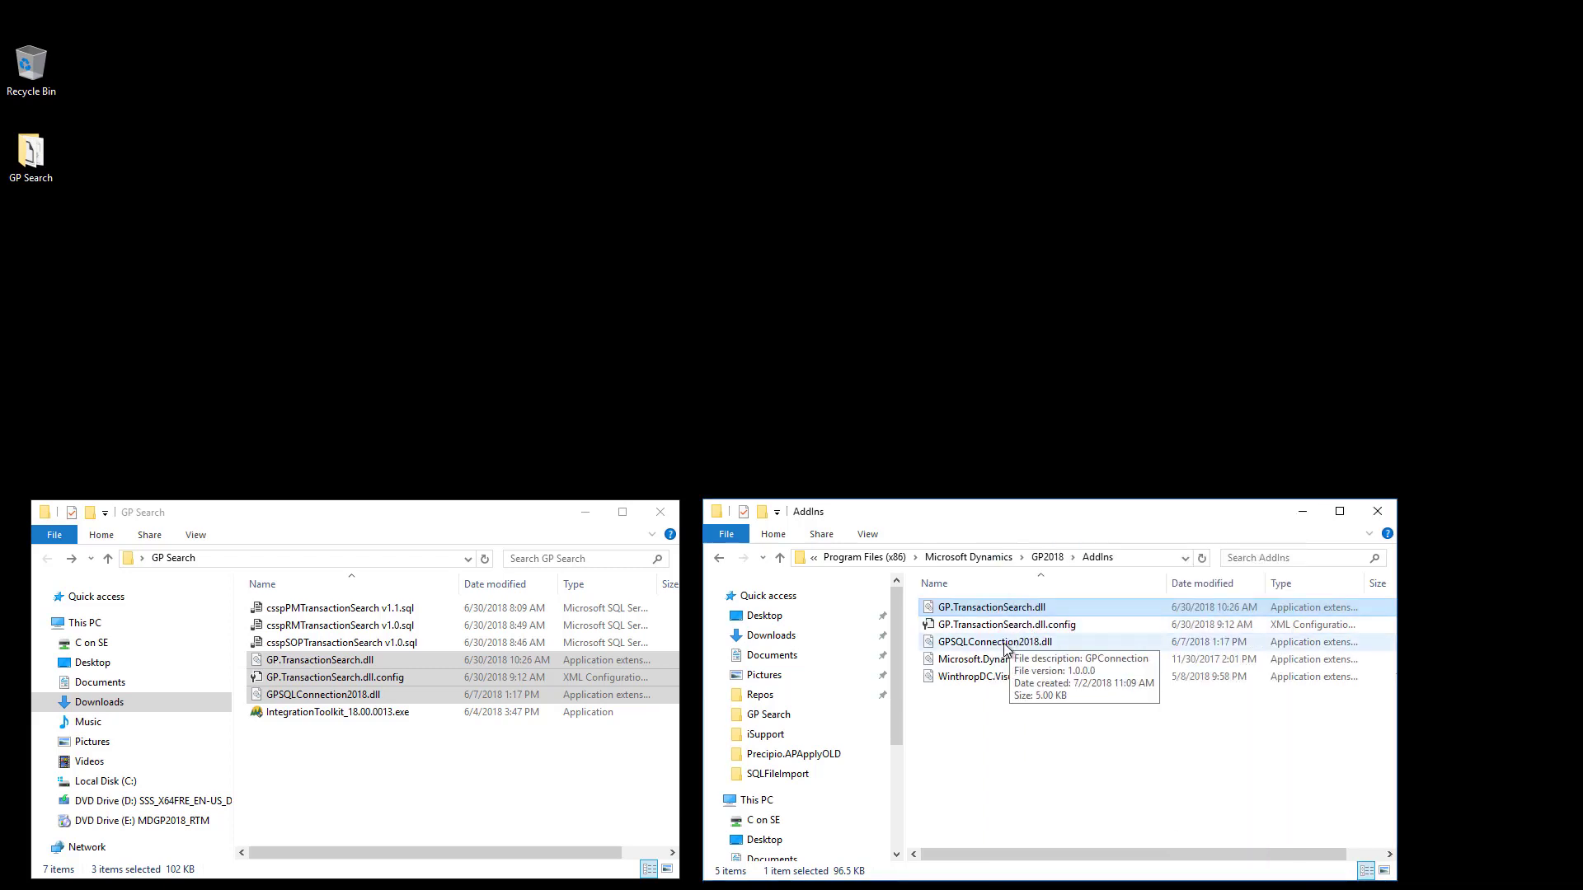
pyautogui.click(1013, 643)
pyautogui.rightClick(1004, 644)
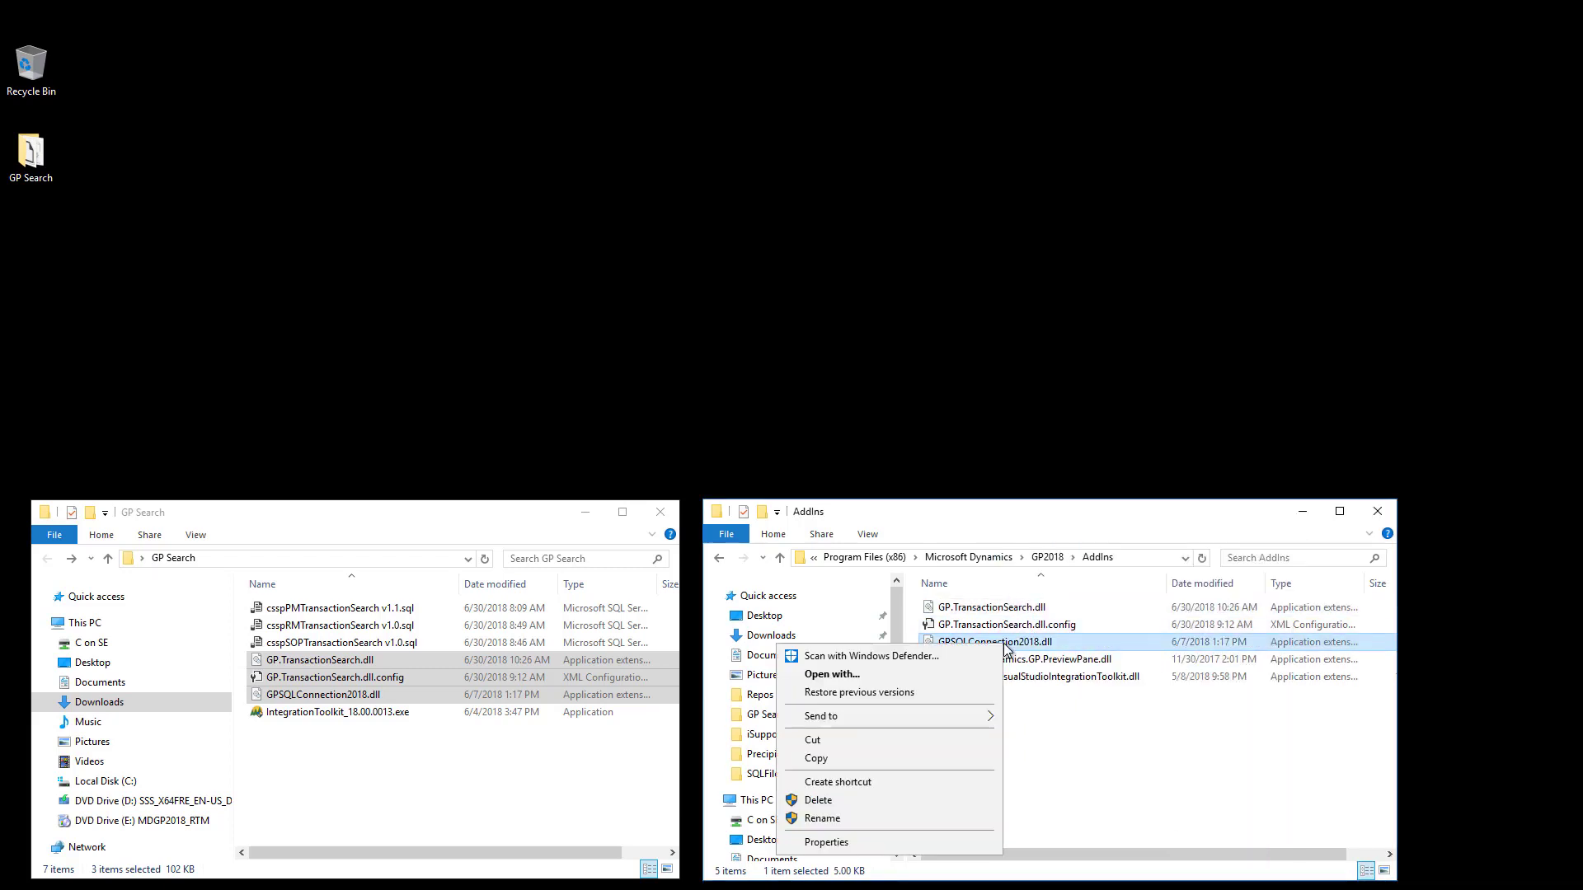
pyautogui.click(936, 842)
pyautogui.click(1204, 881)
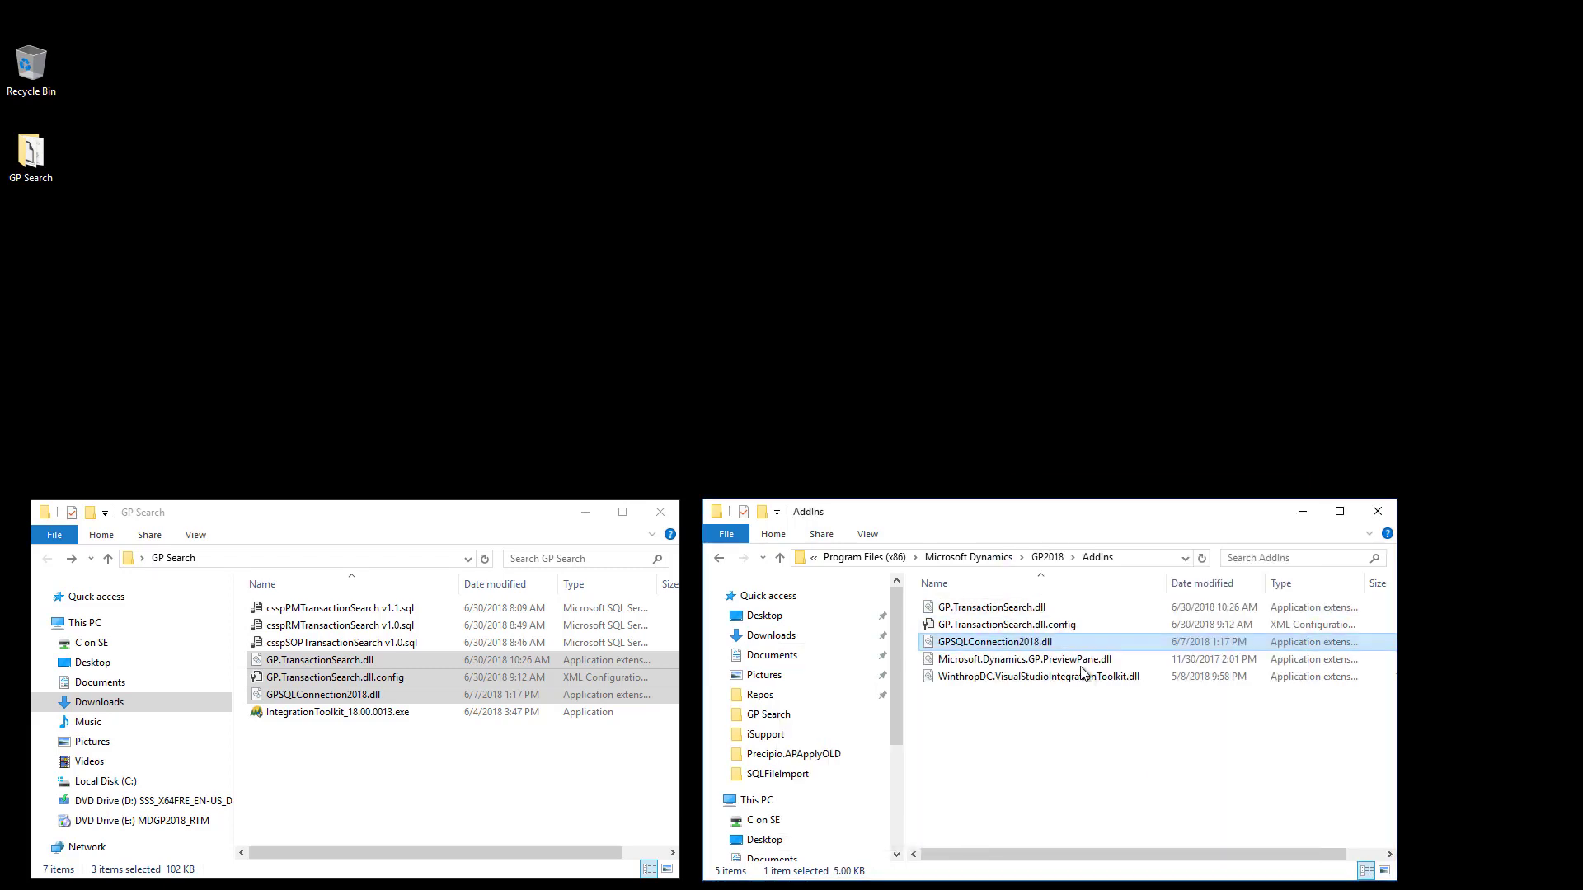
pyautogui.rightClick(1055, 624)
pyautogui.click(989, 840)
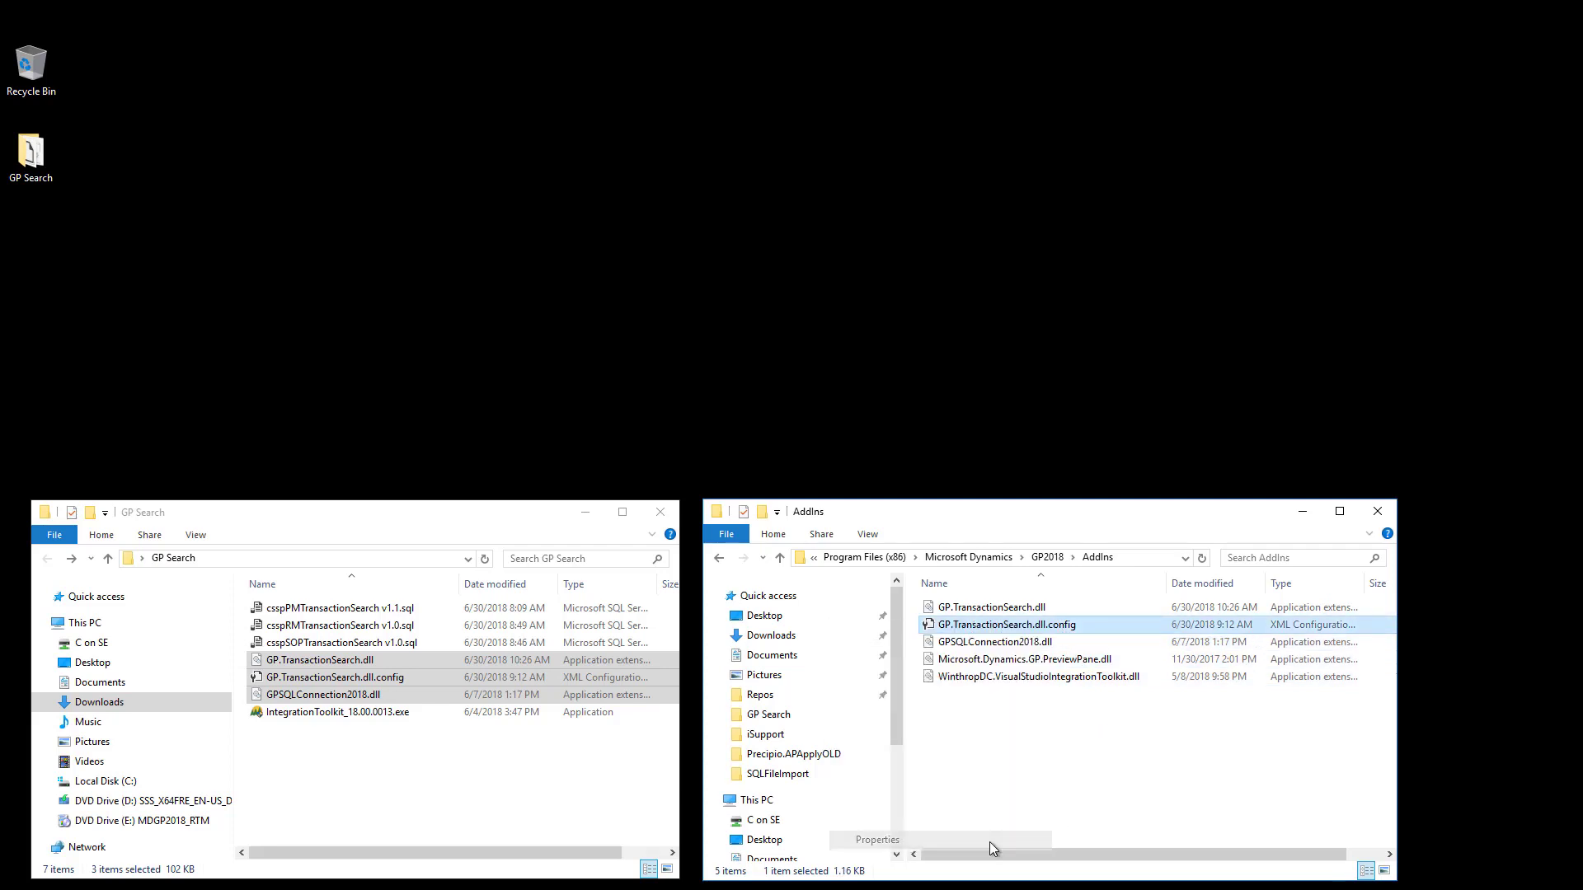
# Step: Log in to Dynamics GP and set the toolkit update check to 'In 1 week's time'
pyautogui.click(1150, 783)
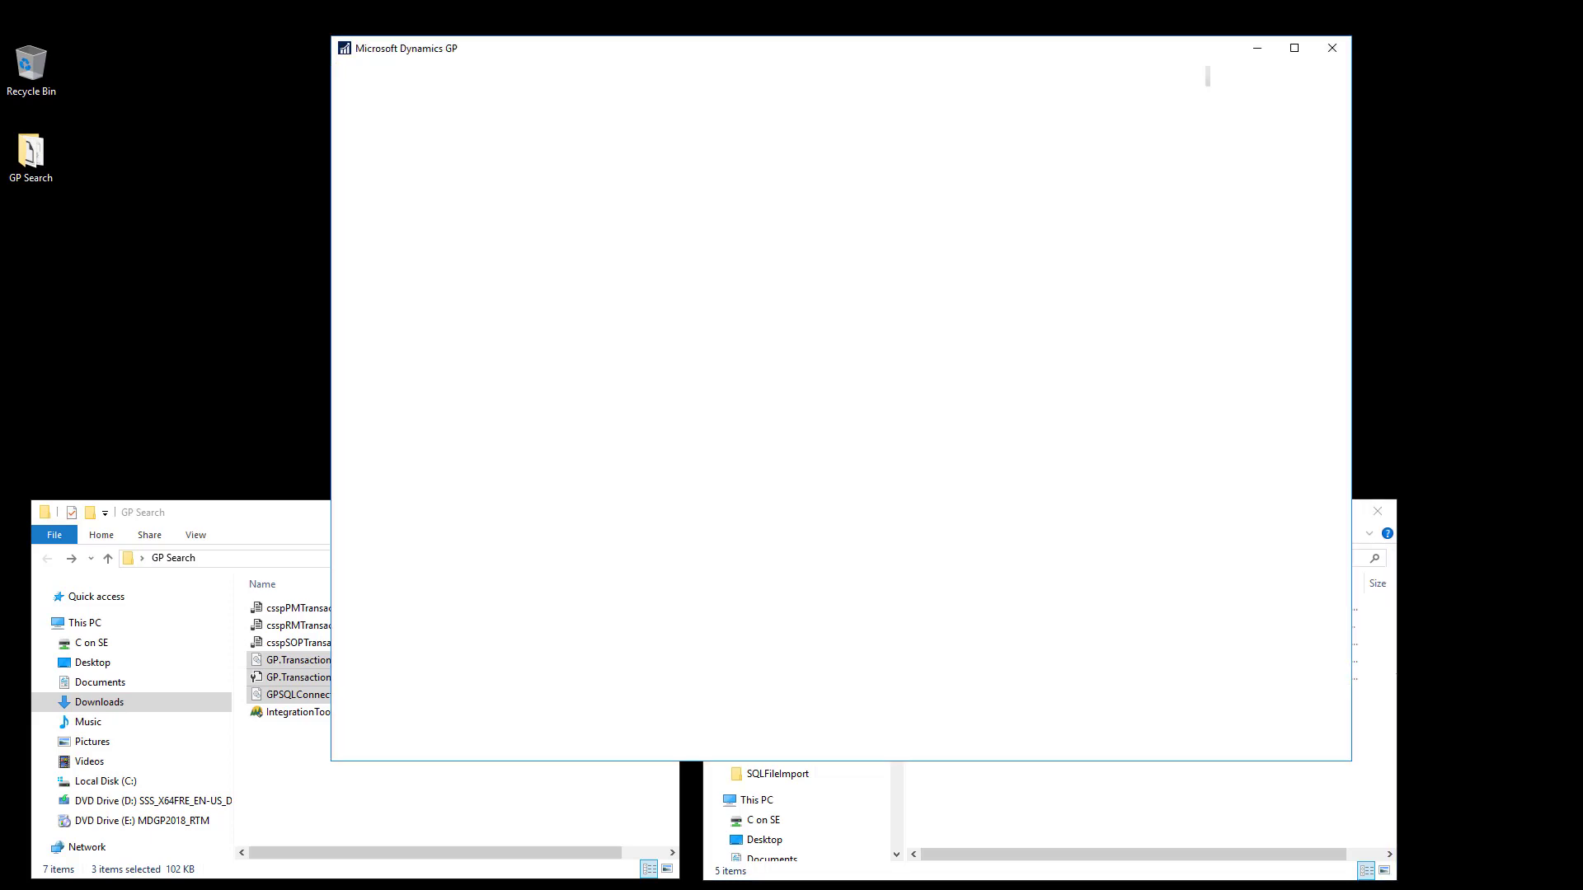
pyautogui.press('Return')
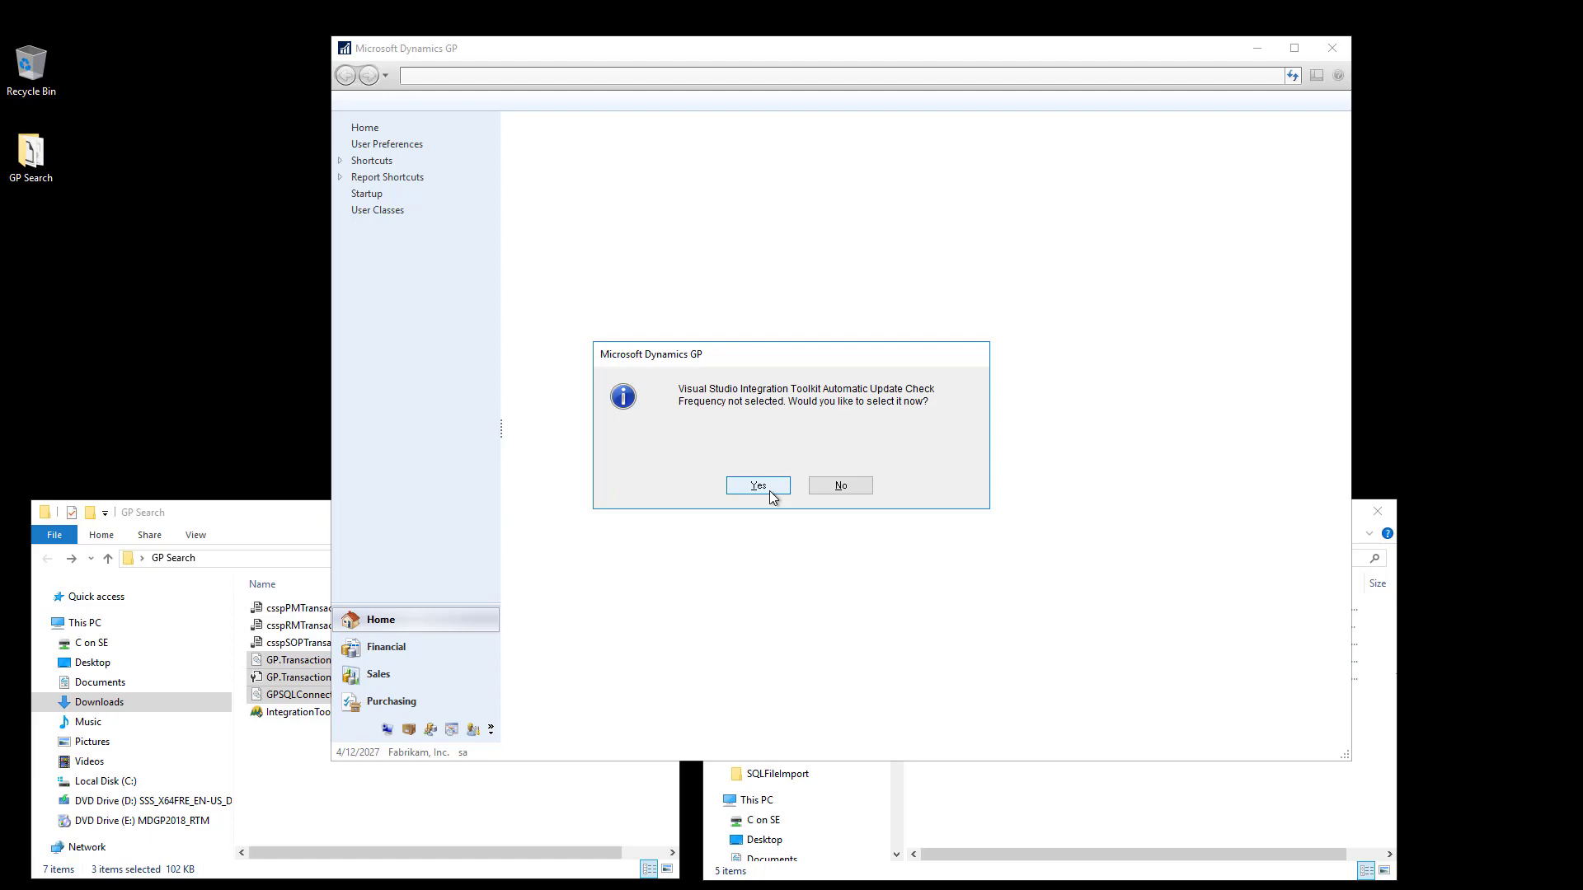
pyautogui.click(757, 485)
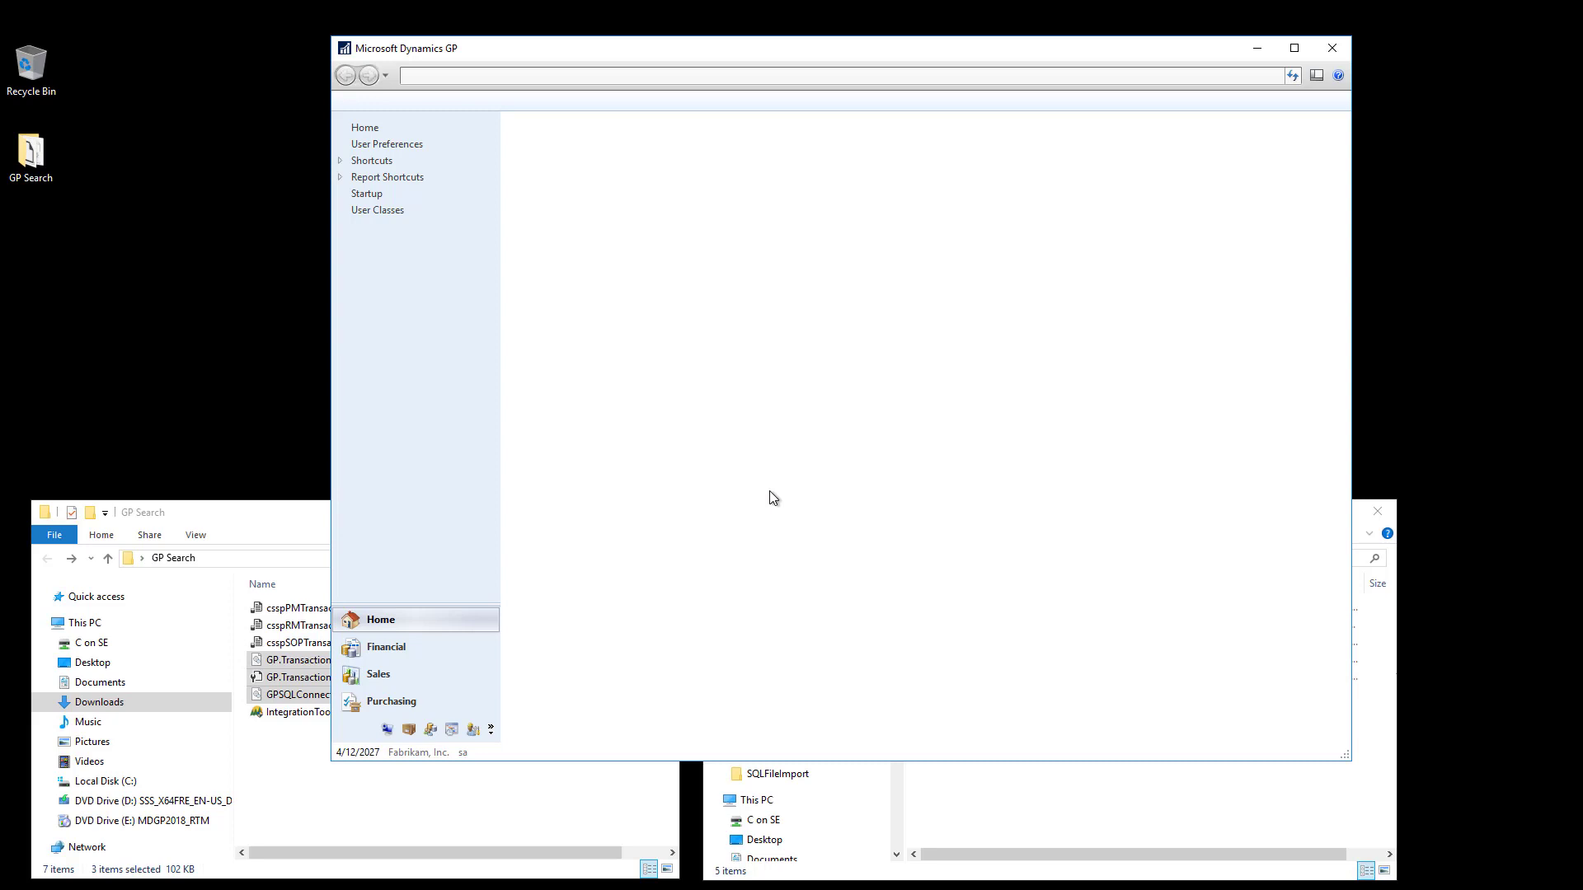
pyautogui.click(883, 524)
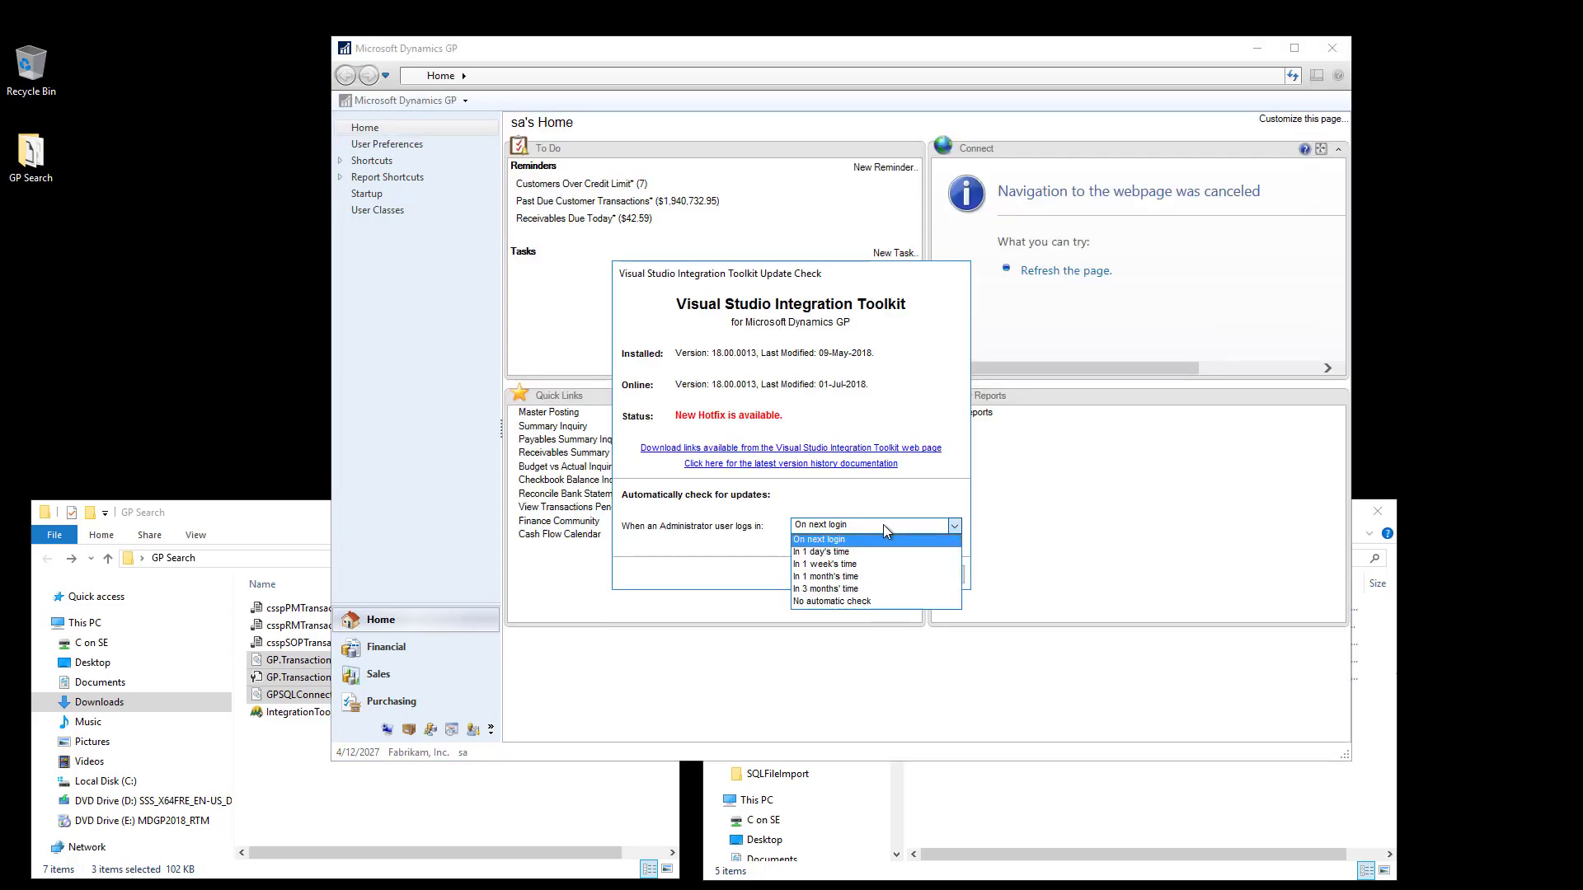
pyautogui.click(857, 566)
pyautogui.click(923, 575)
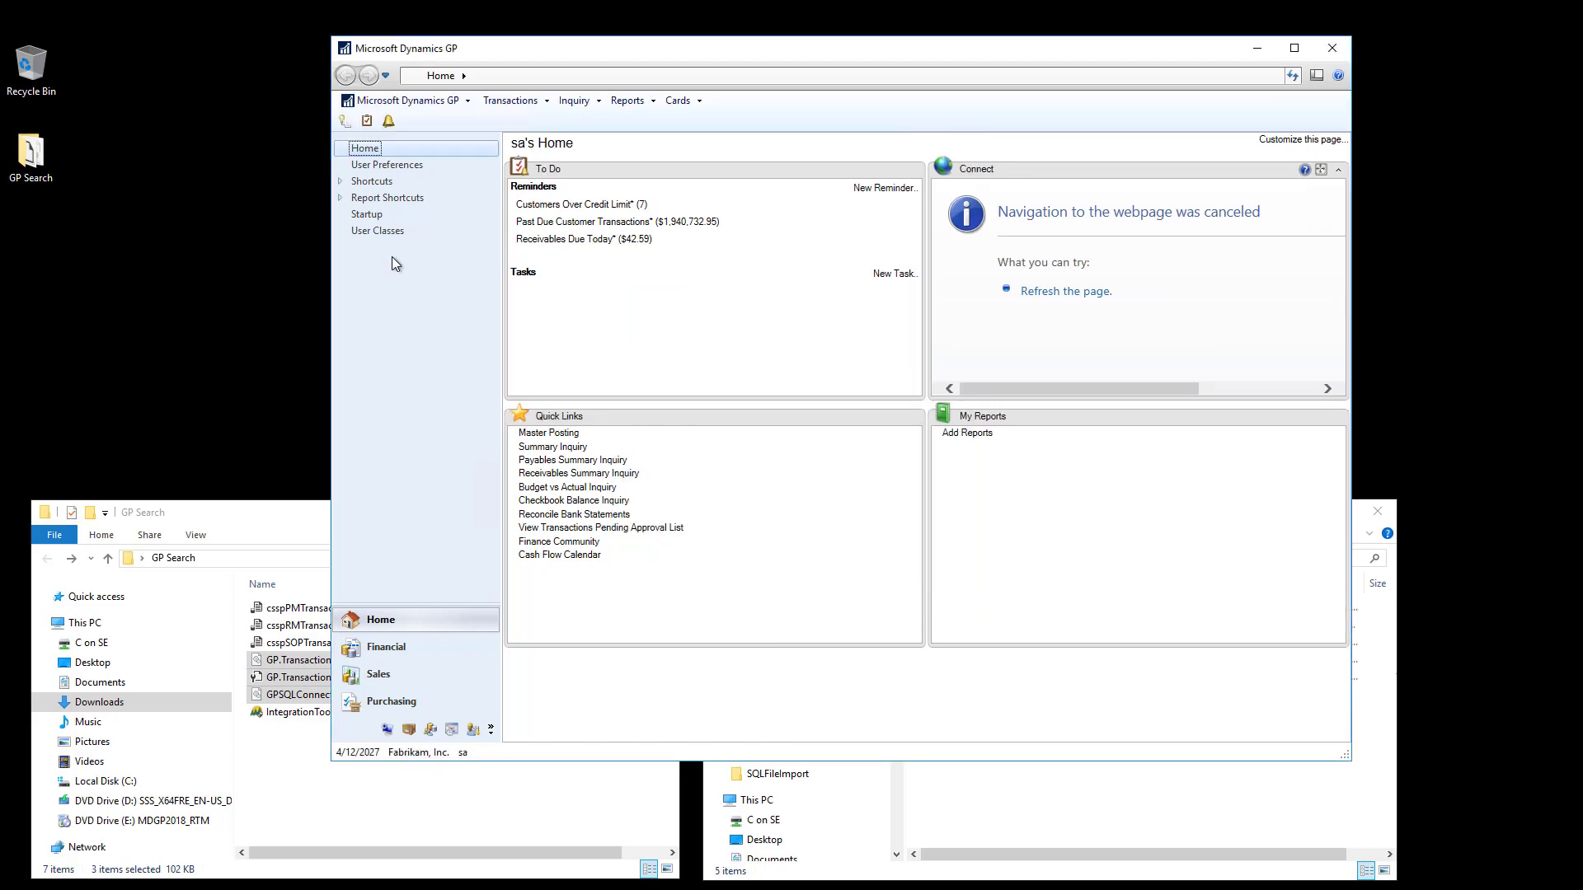
# Step: Add a Shortcuts entry for About Visual Studio Integration Toolkit from Visual Studio Integration Tool > System
pyautogui.rightClick(394, 262)
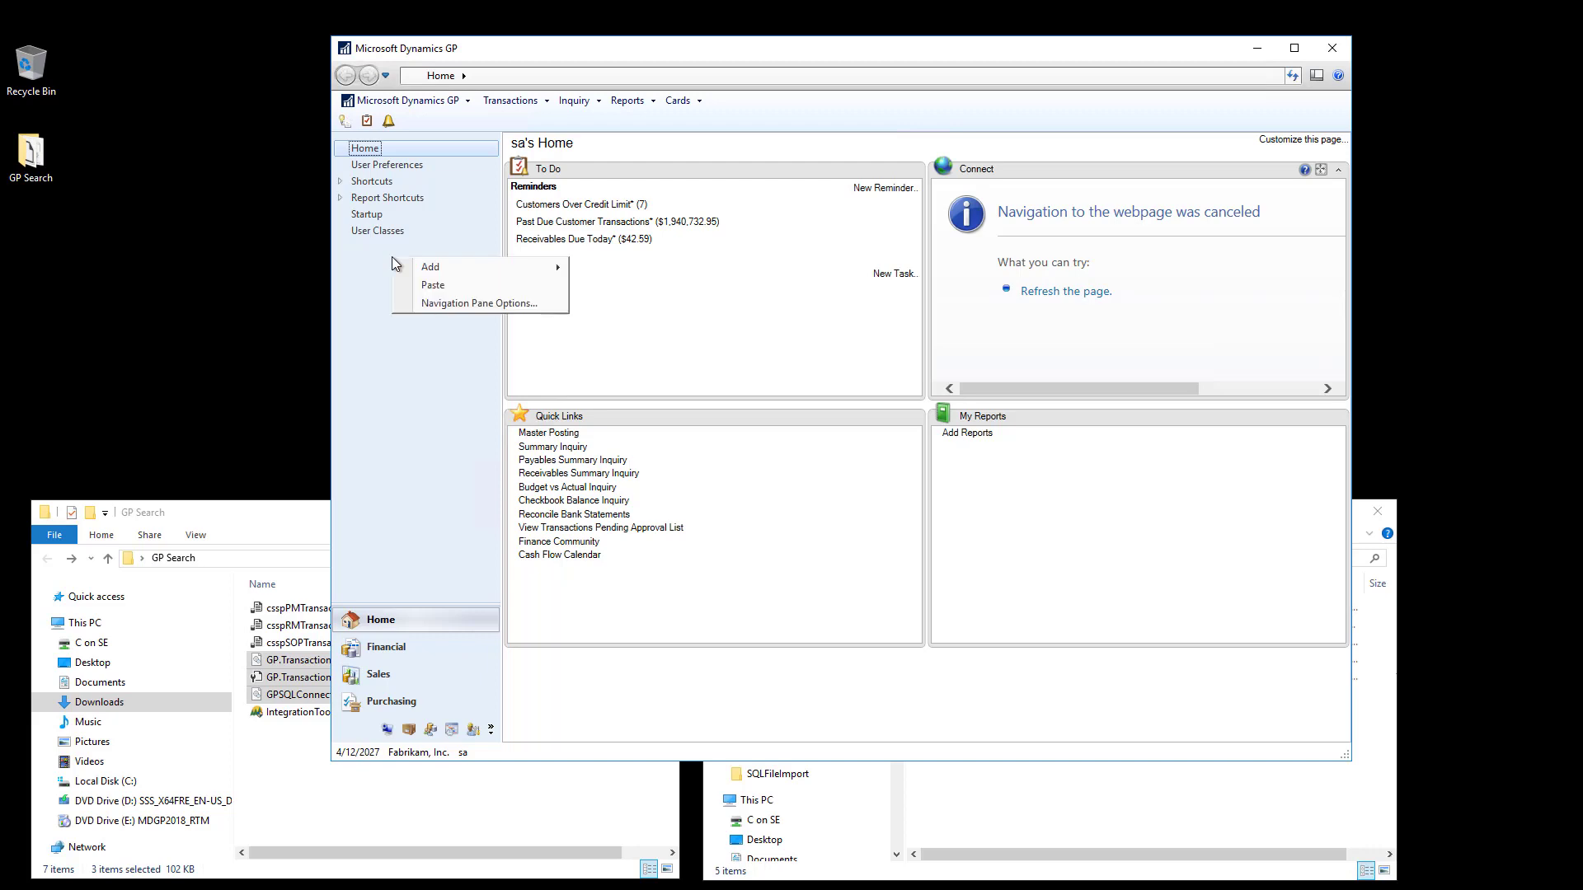
pyautogui.moveTo(417, 263)
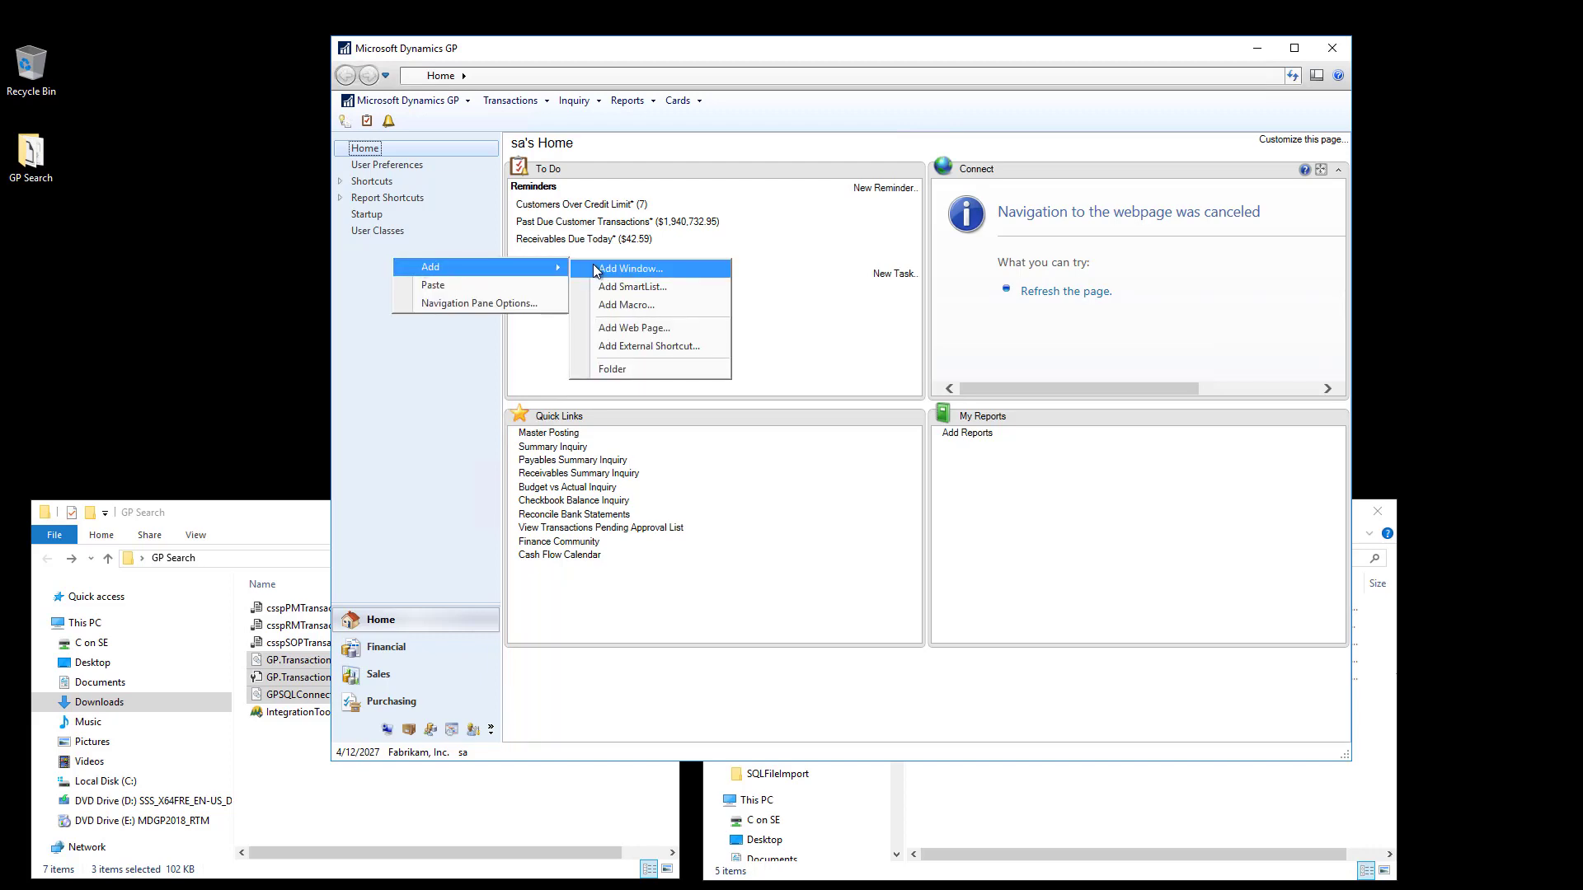
pyautogui.click(628, 268)
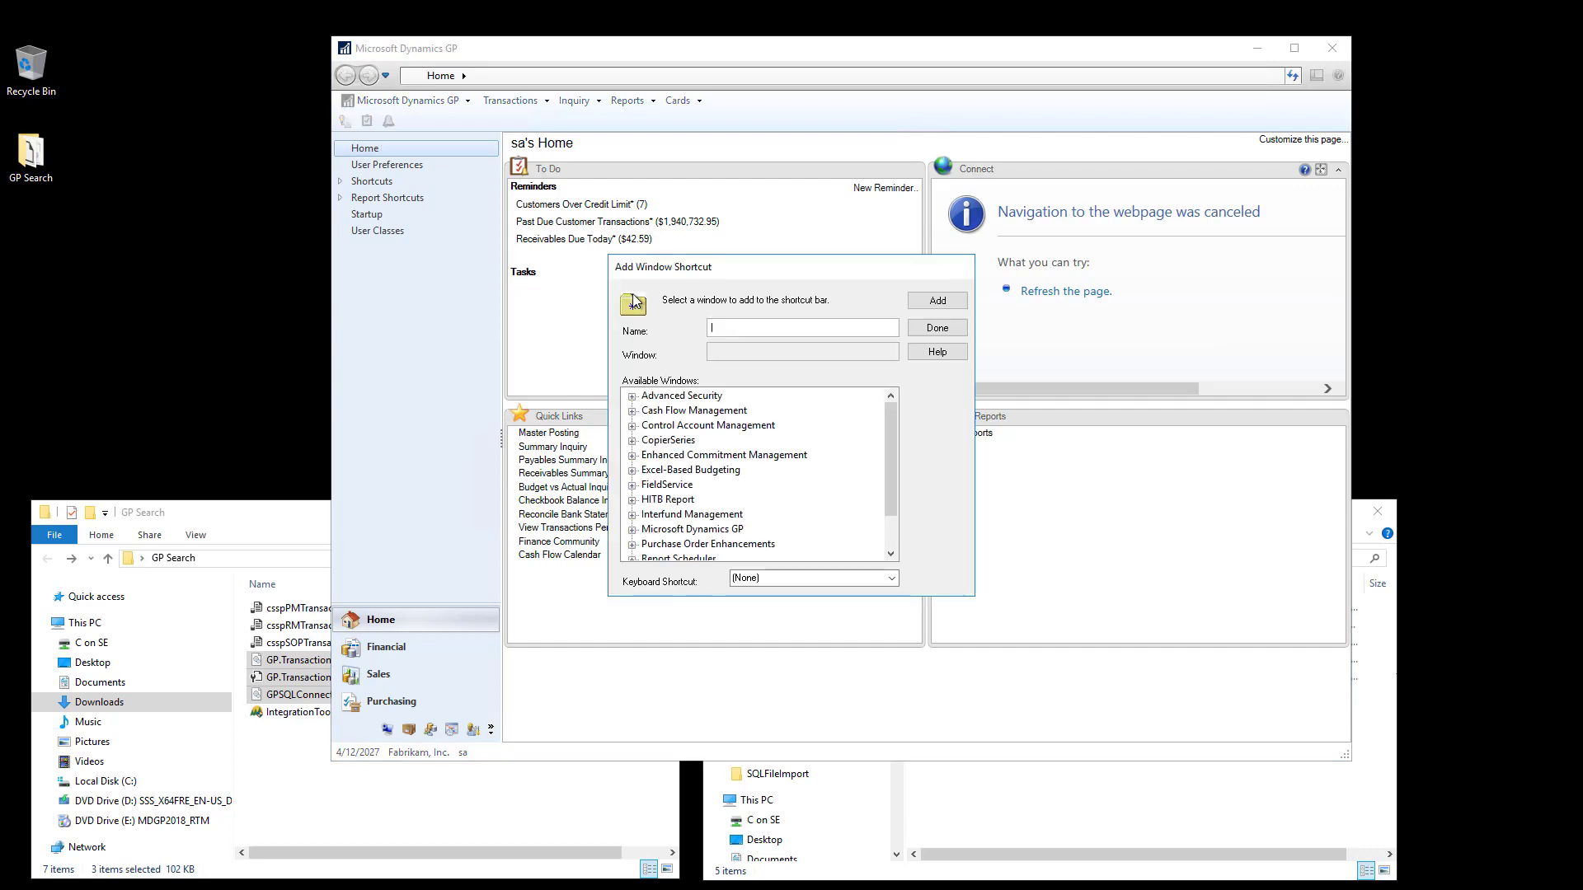
pyautogui.moveTo(884, 414); pyautogui.dragTo(775, 561)
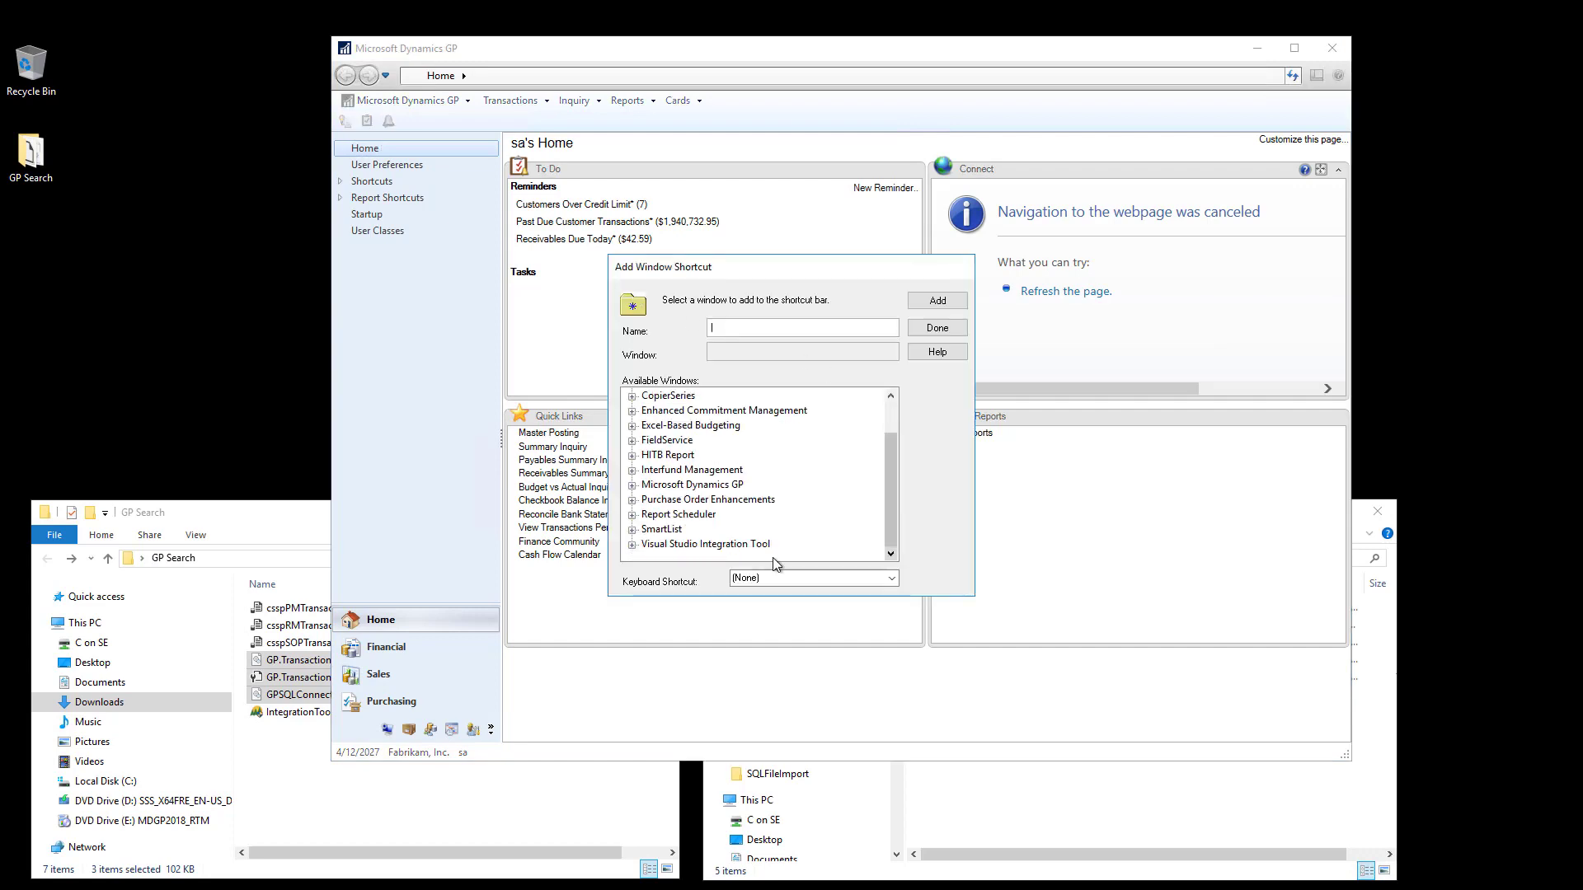
pyautogui.click(633, 544)
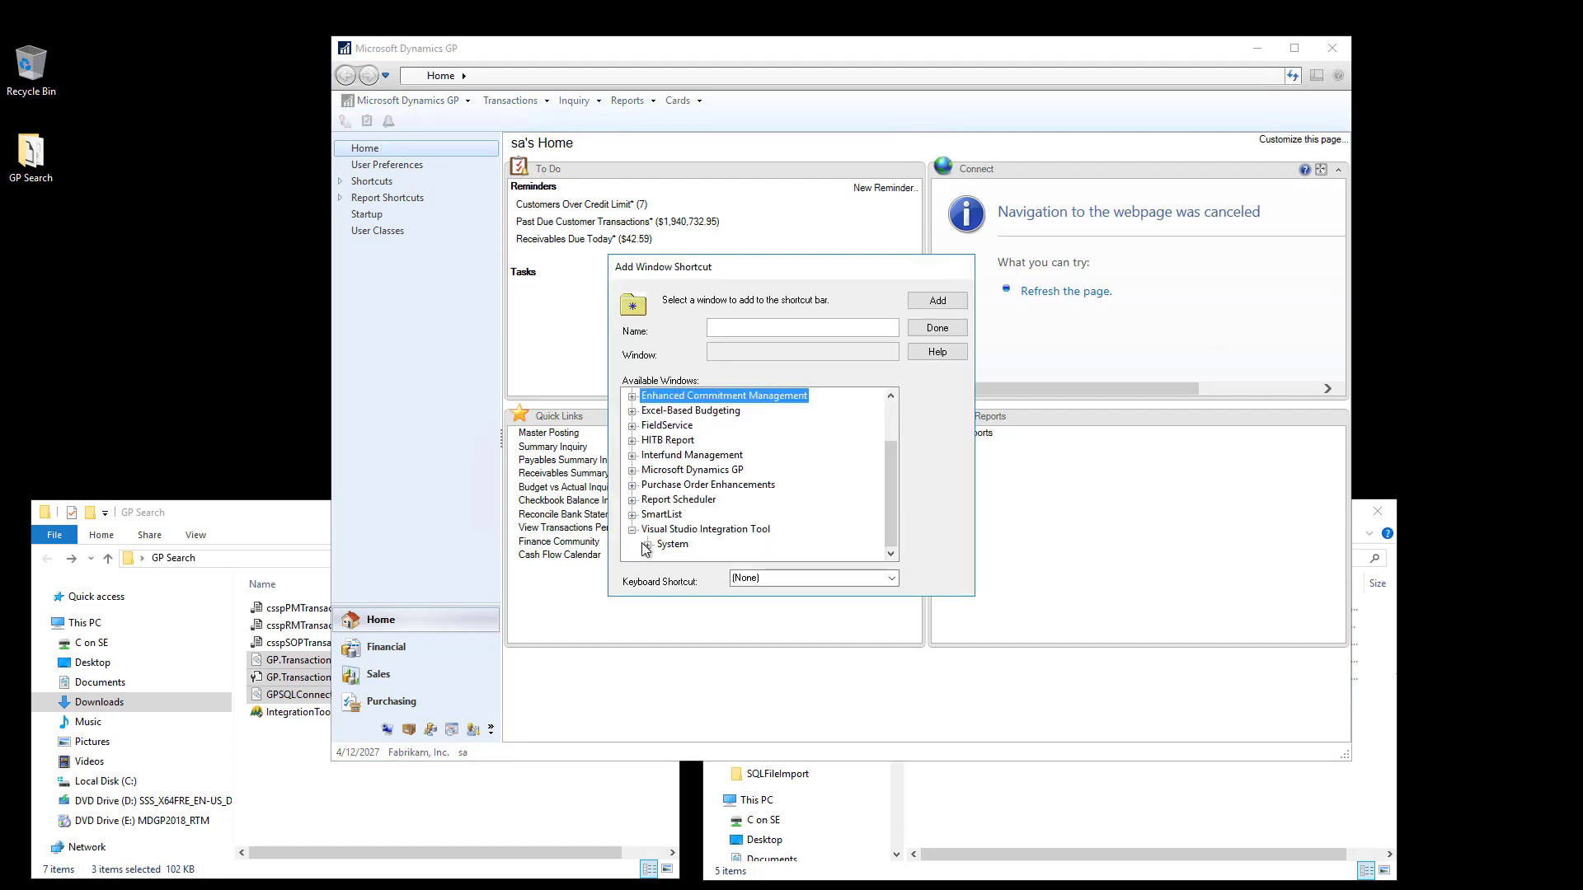
pyautogui.click(647, 545)
pyautogui.click(730, 501)
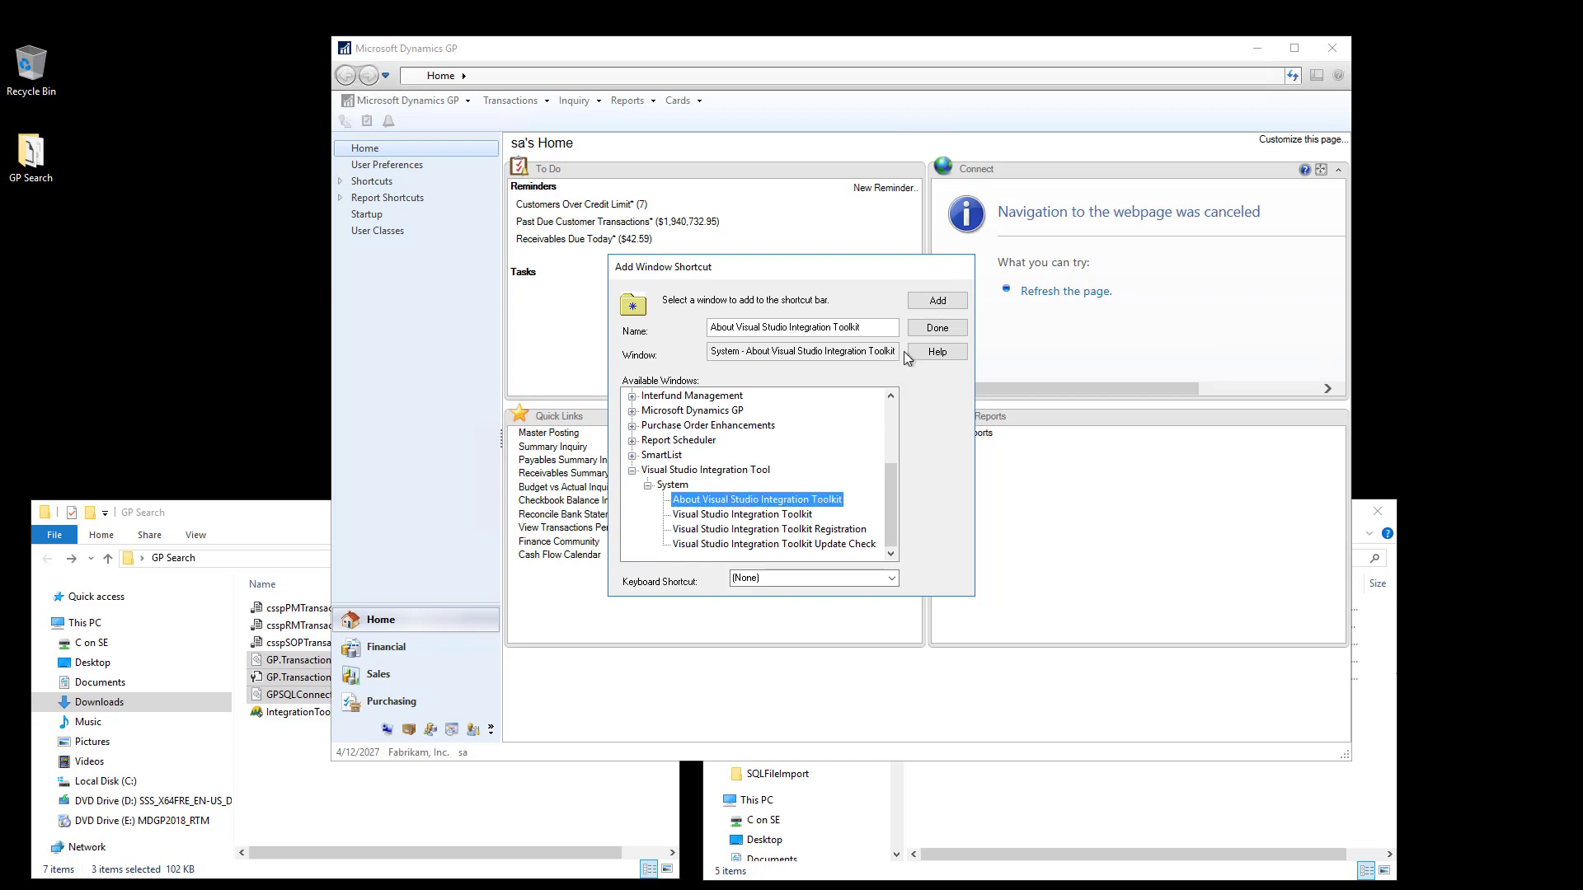
pyautogui.click(940, 301)
pyautogui.click(948, 329)
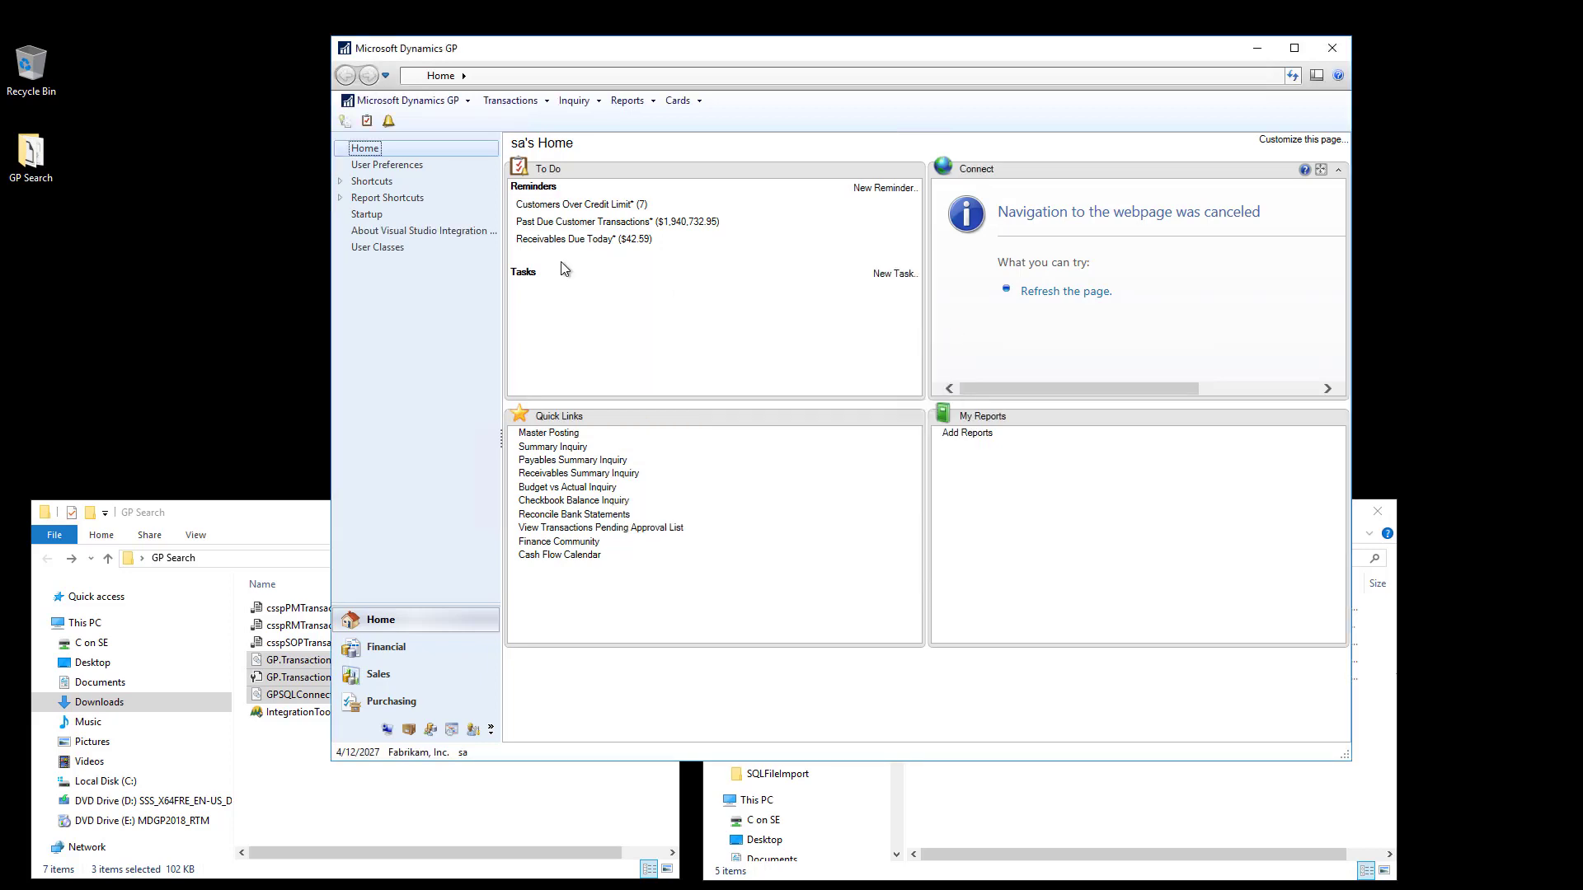
pyautogui.click(416, 232)
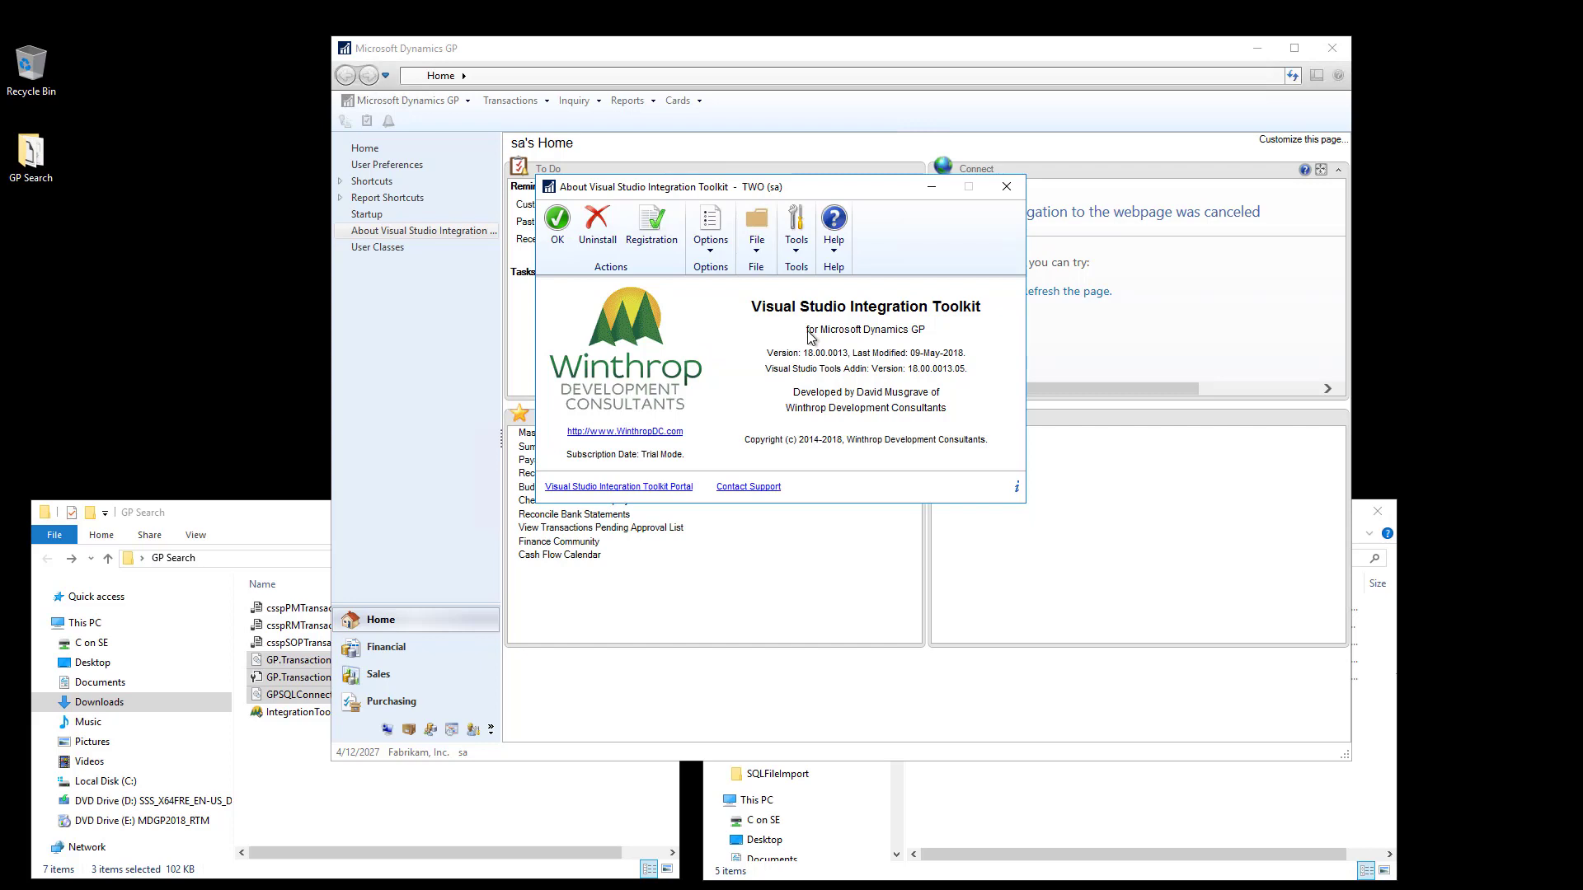
pyautogui.click(556, 225)
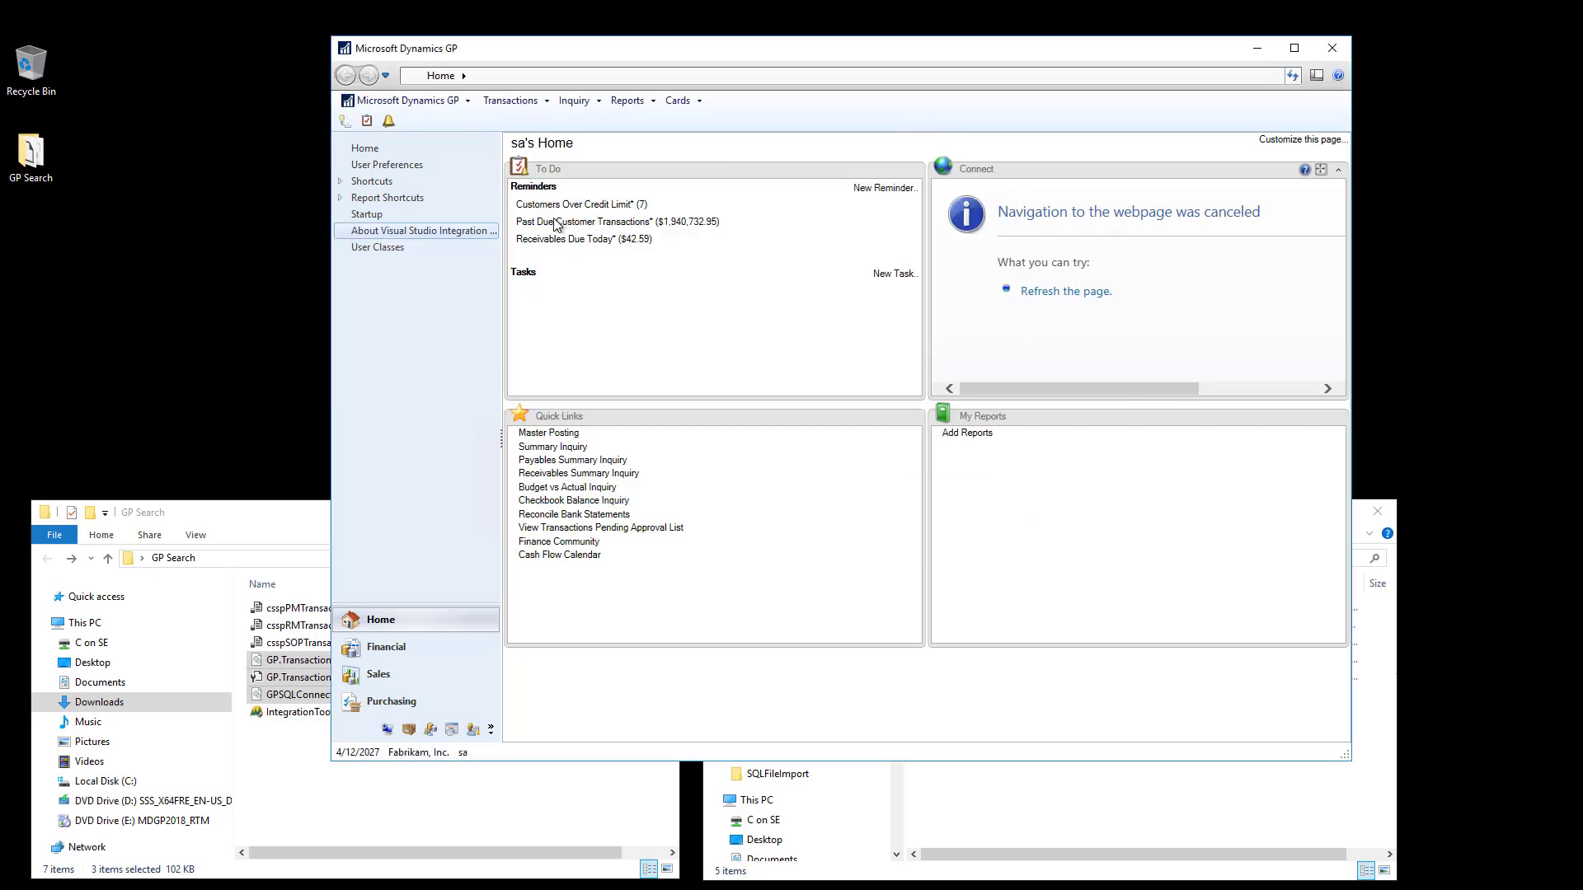
pyautogui.click(573, 102)
pyautogui.moveTo(644, 164)
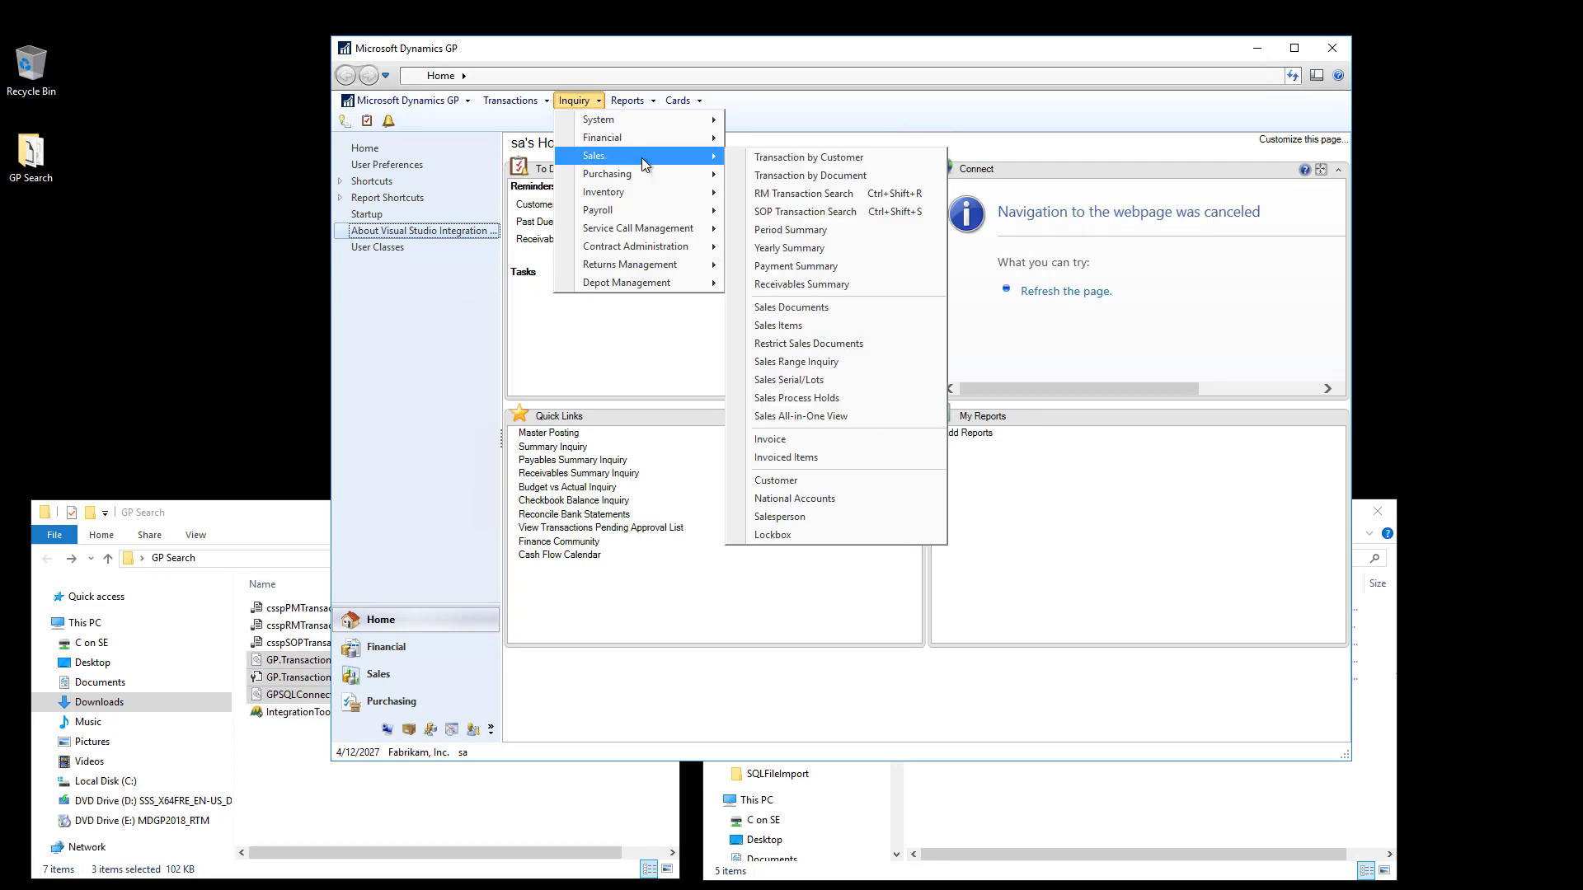
pyautogui.click(828, 195)
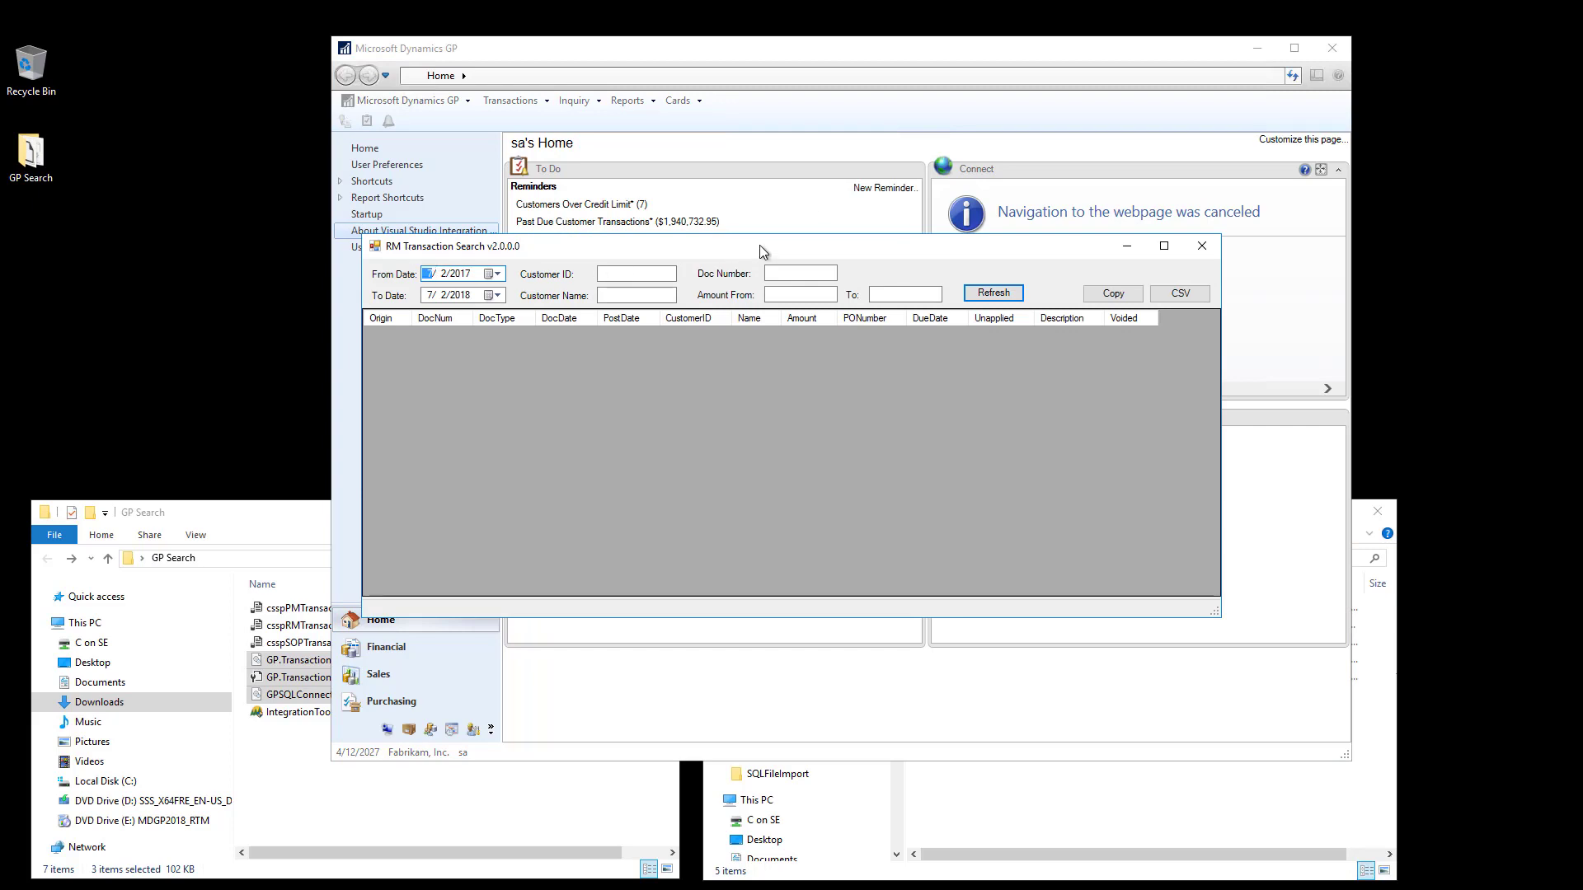
pyautogui.click(1184, 249)
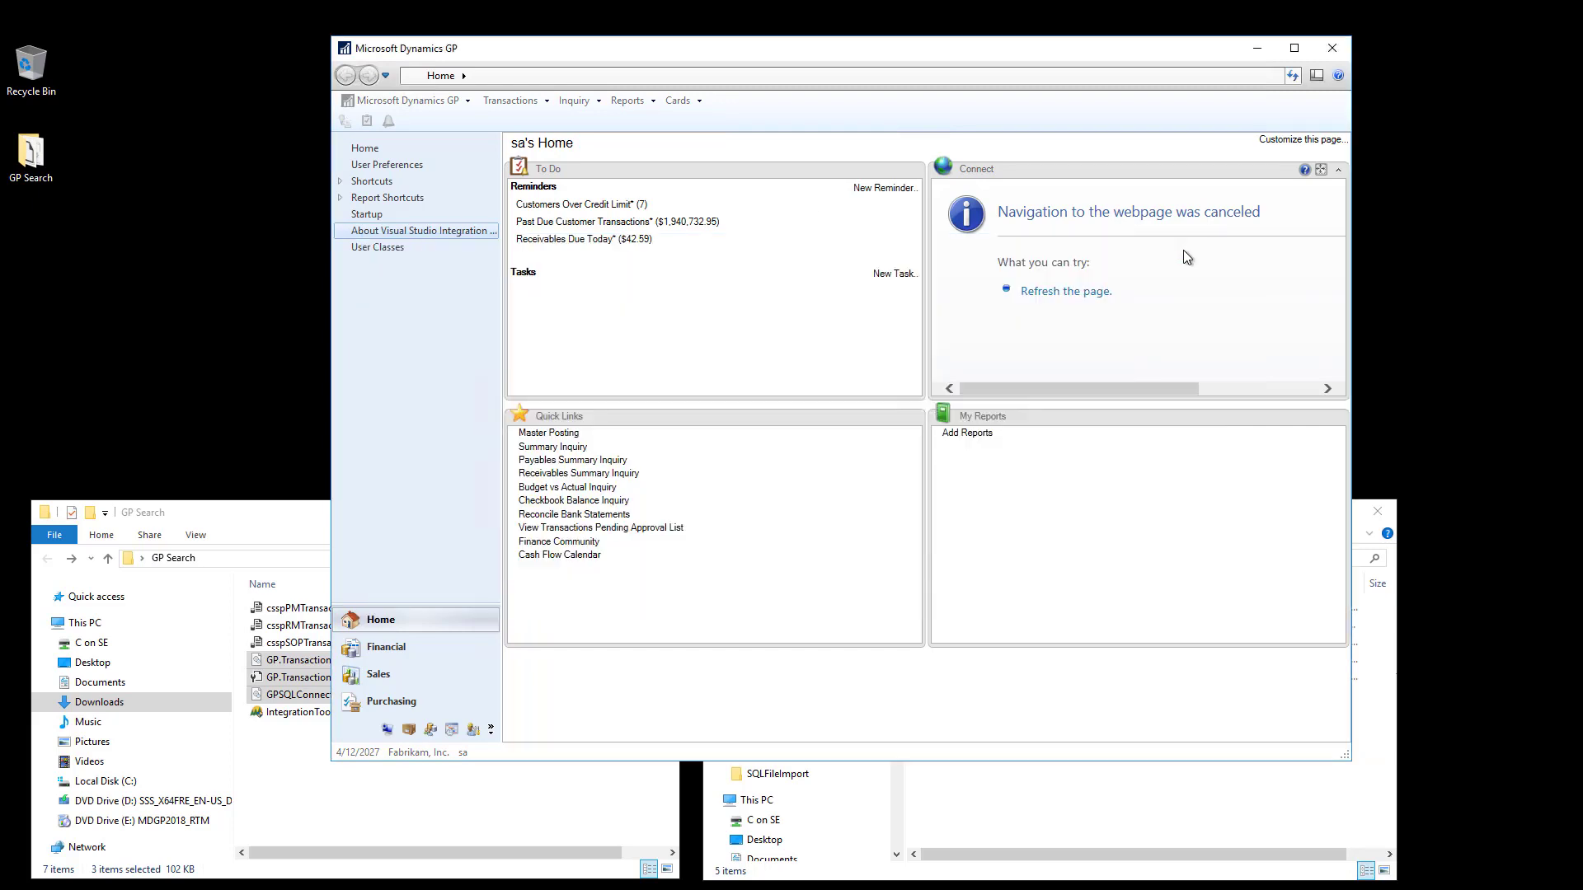
# Step: Open PM Transaction Search and list payables transactions with the To Date year set to 2025
pyautogui.click(582, 101)
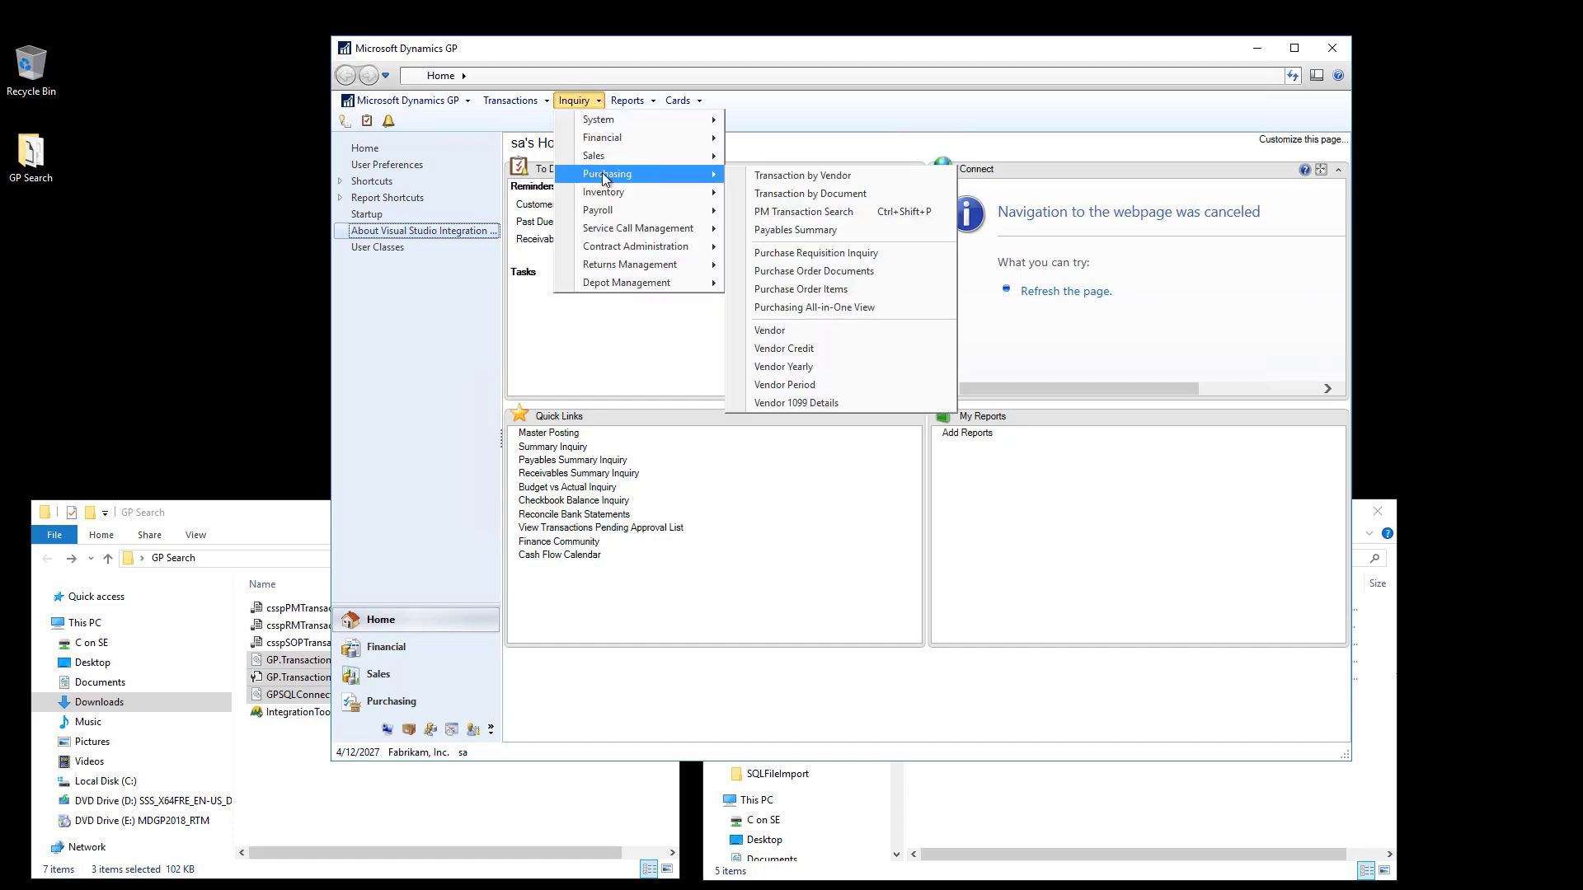
pyautogui.click(868, 213)
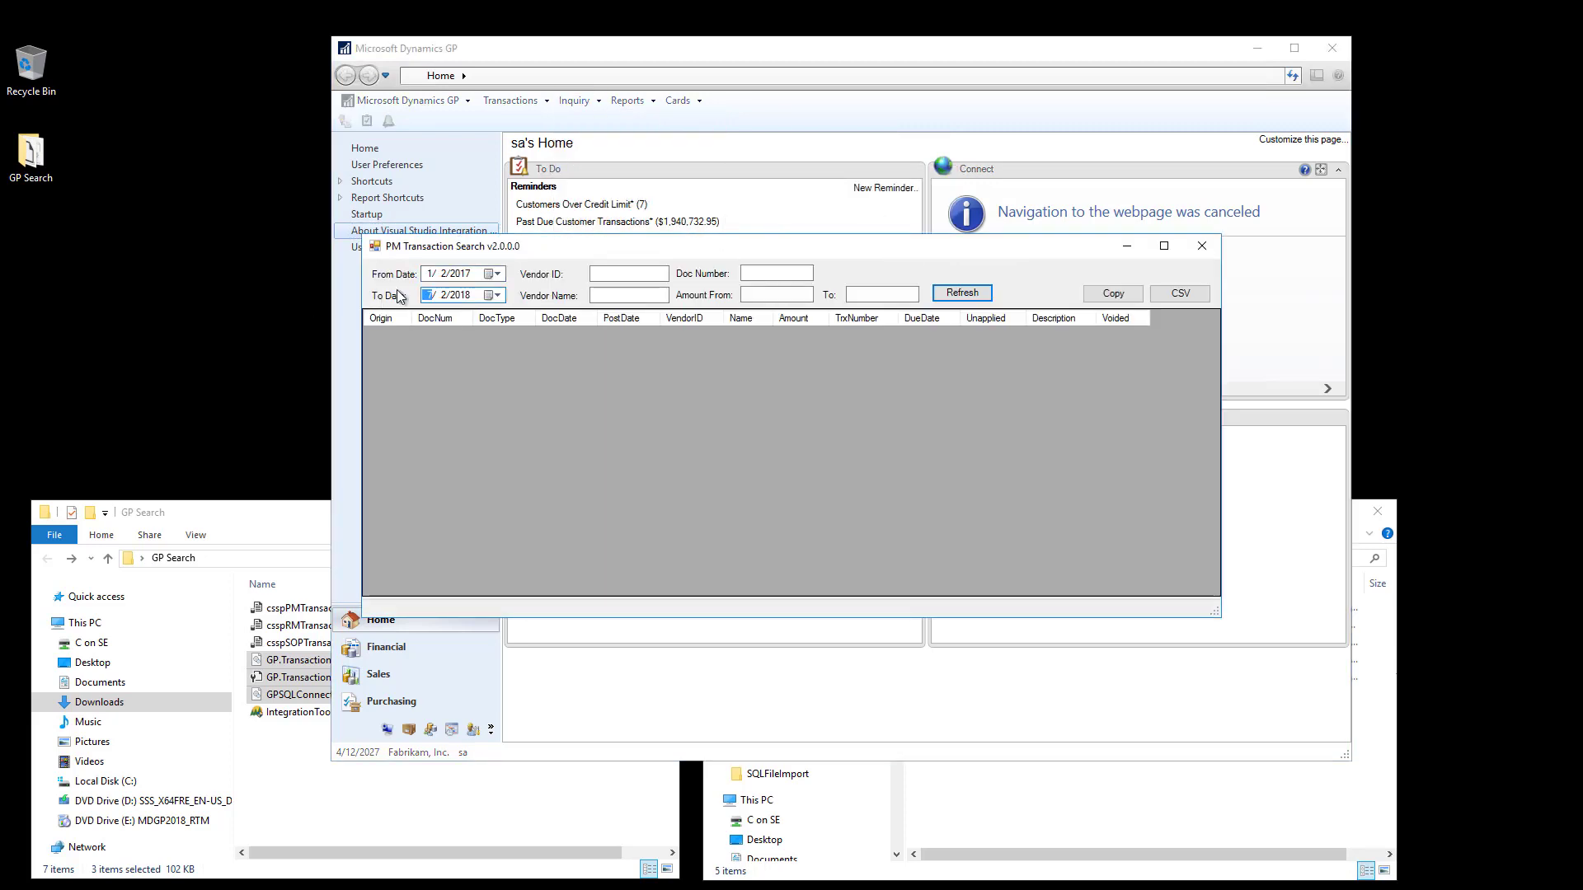
pyautogui.click(460, 295)
pyautogui.write('2025')
pyautogui.press('Tab')
pyautogui.press('Return')
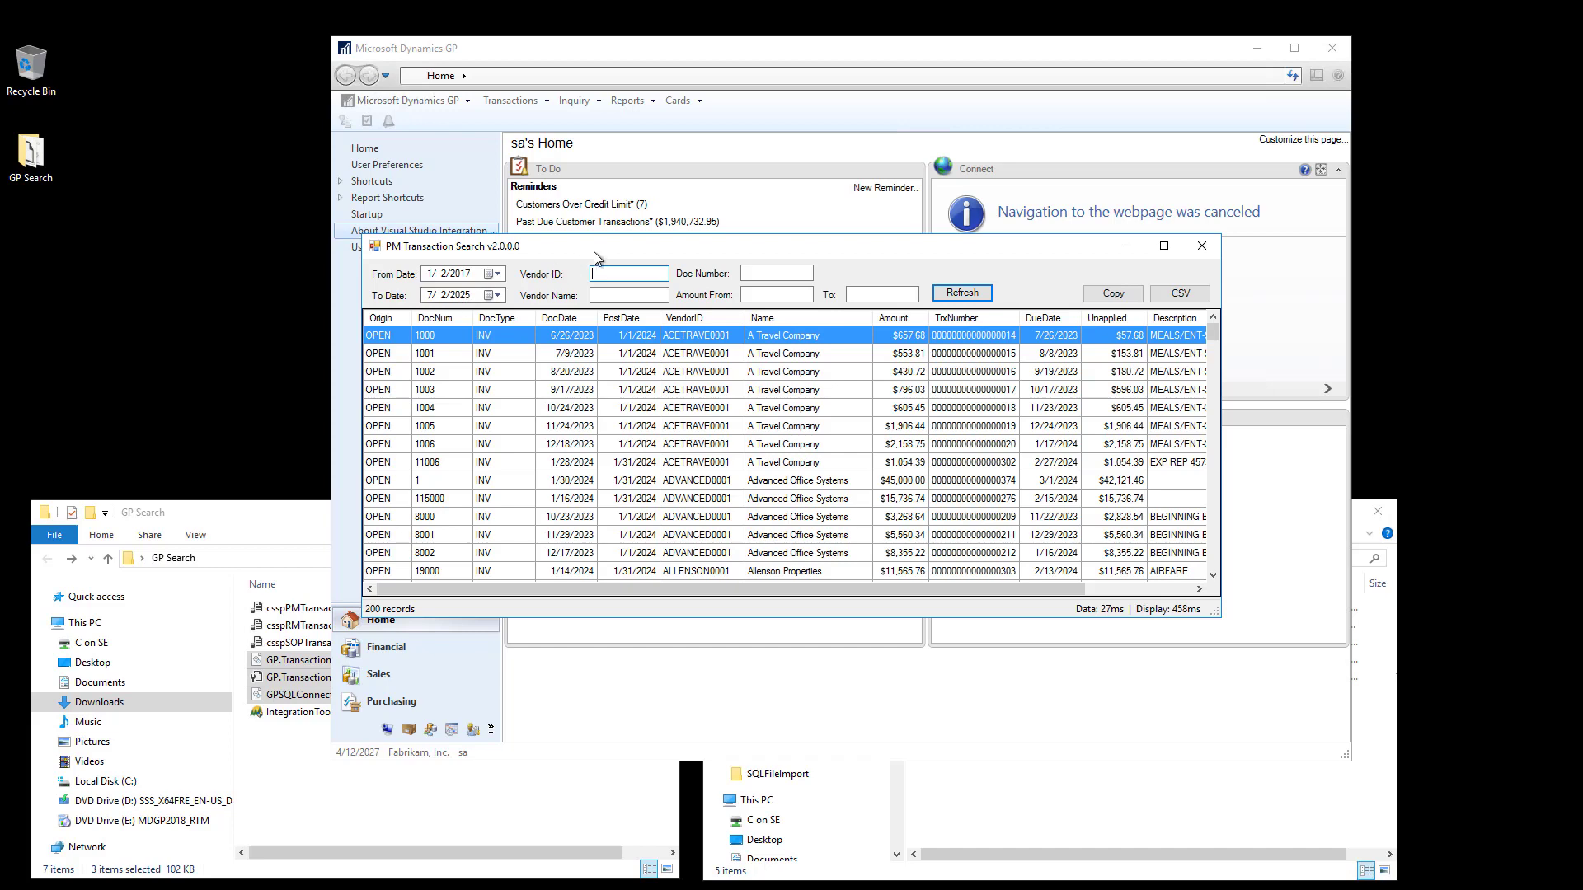
# Step: Filter the results to vendor ID 'beau' with amounts from 400 to 500
pyautogui.write('bea')
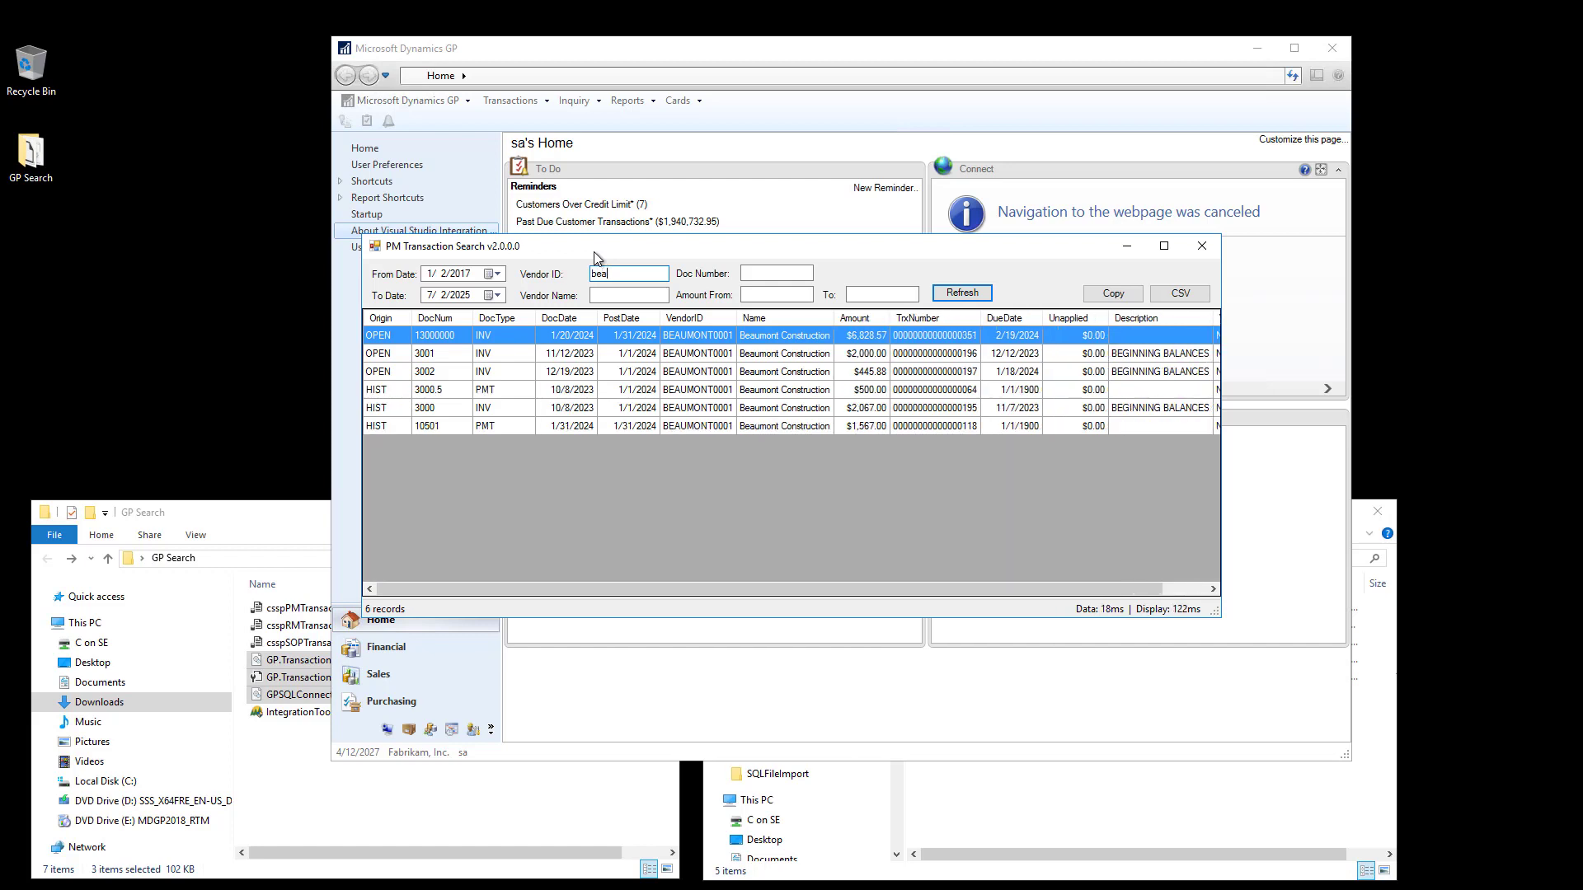
pyautogui.write('u')
pyautogui.click(793, 298)
pyautogui.write('400')
pyautogui.press('Tab')
pyautogui.write('500')
pyautogui.press('Return')
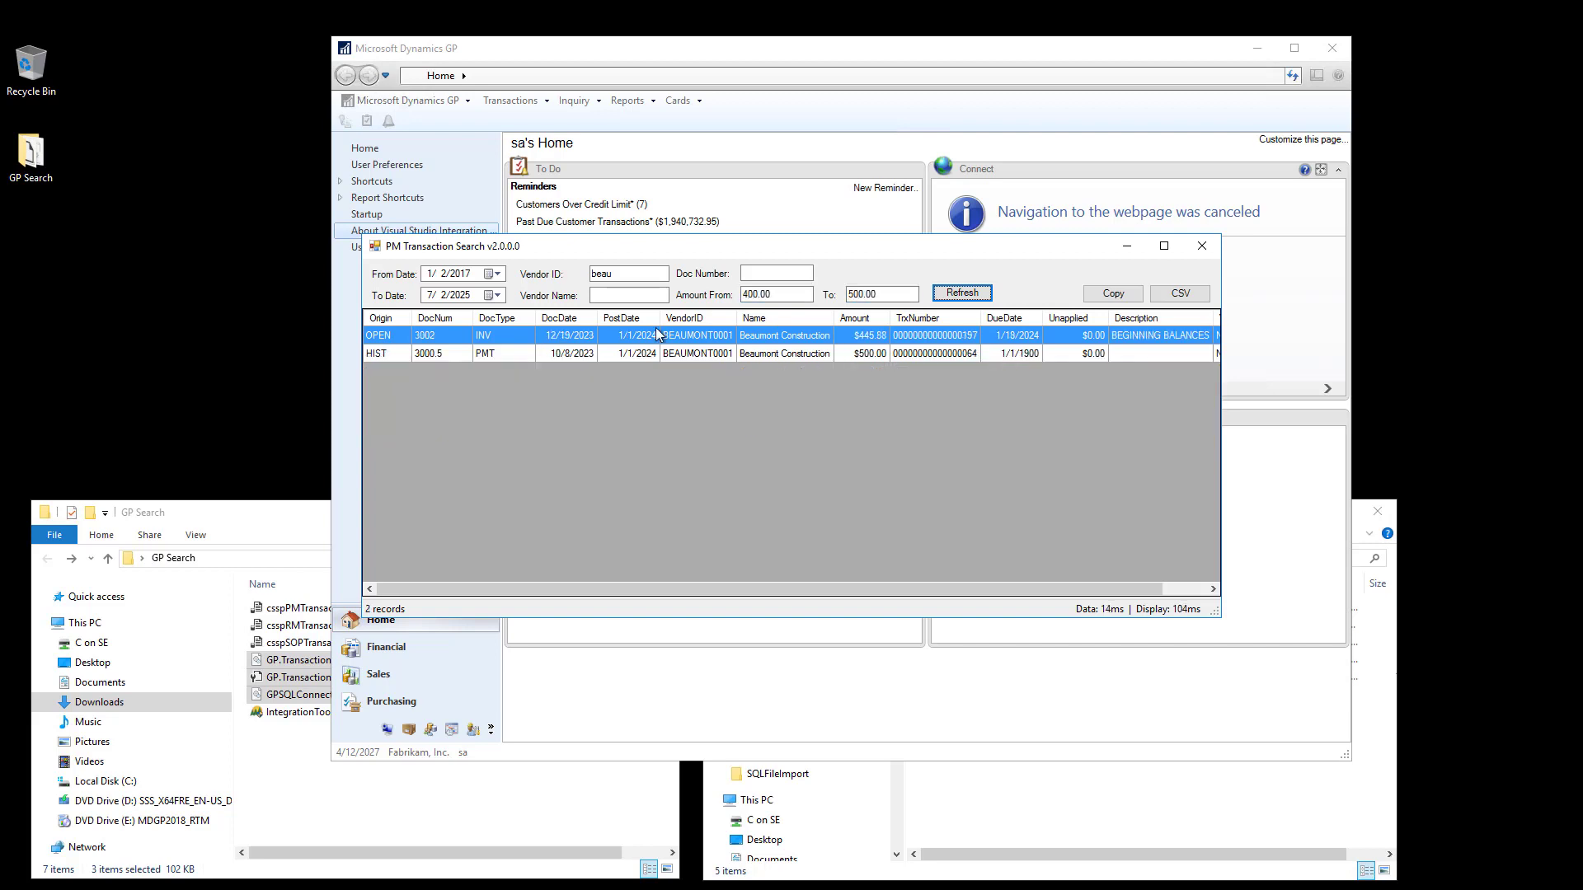
# Step: View the Beaumont Construction vendor record and then invoice 3002's transaction details, closing each
pyautogui.rightClick(642, 339)
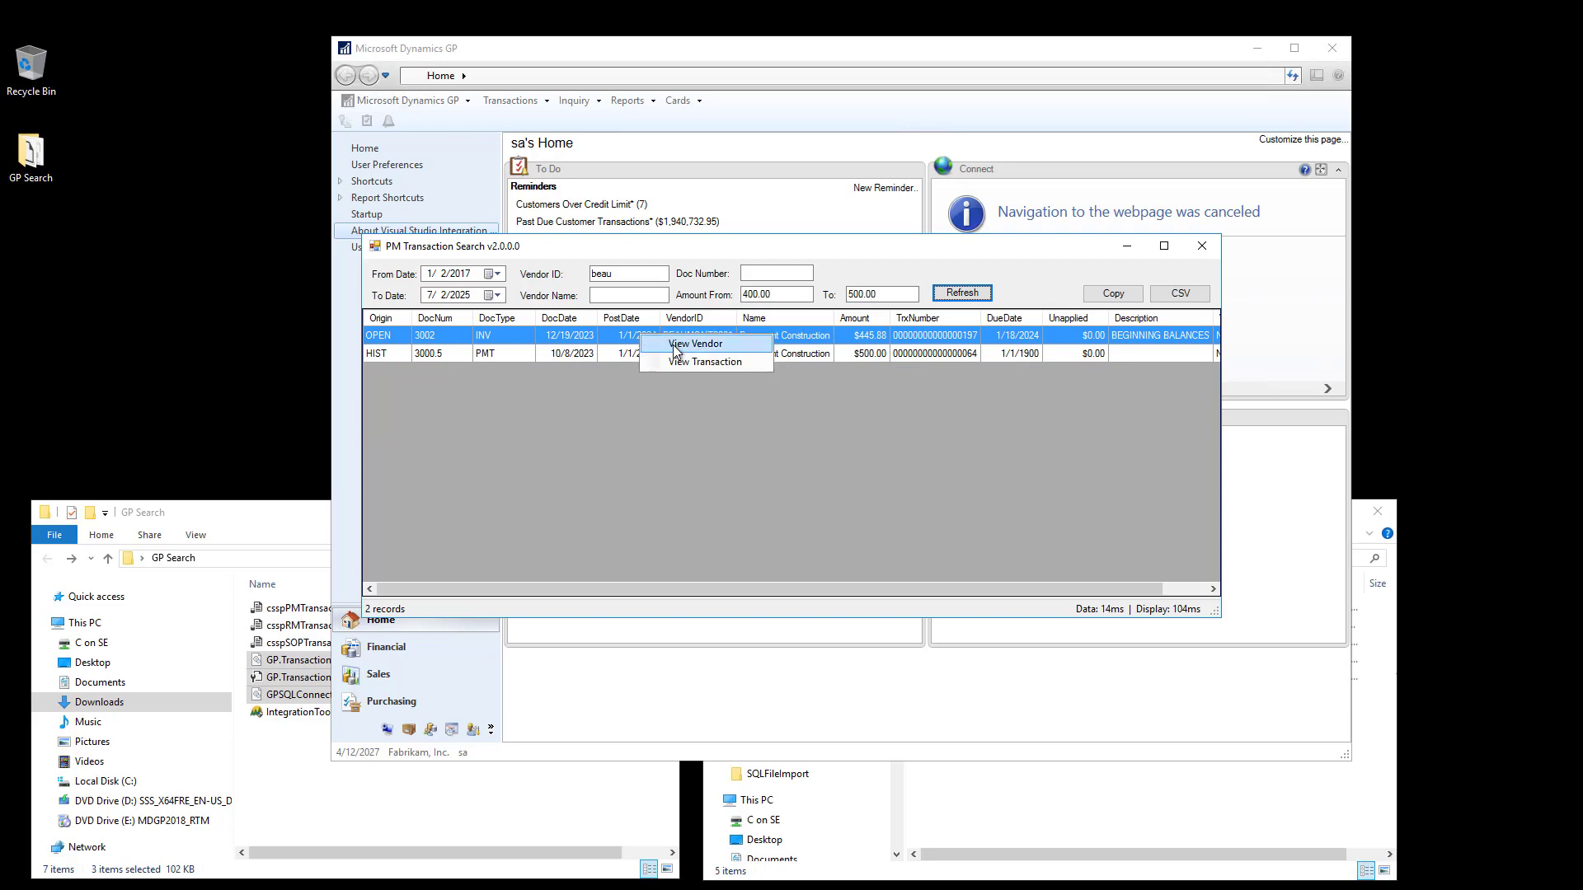
pyautogui.click(672, 344)
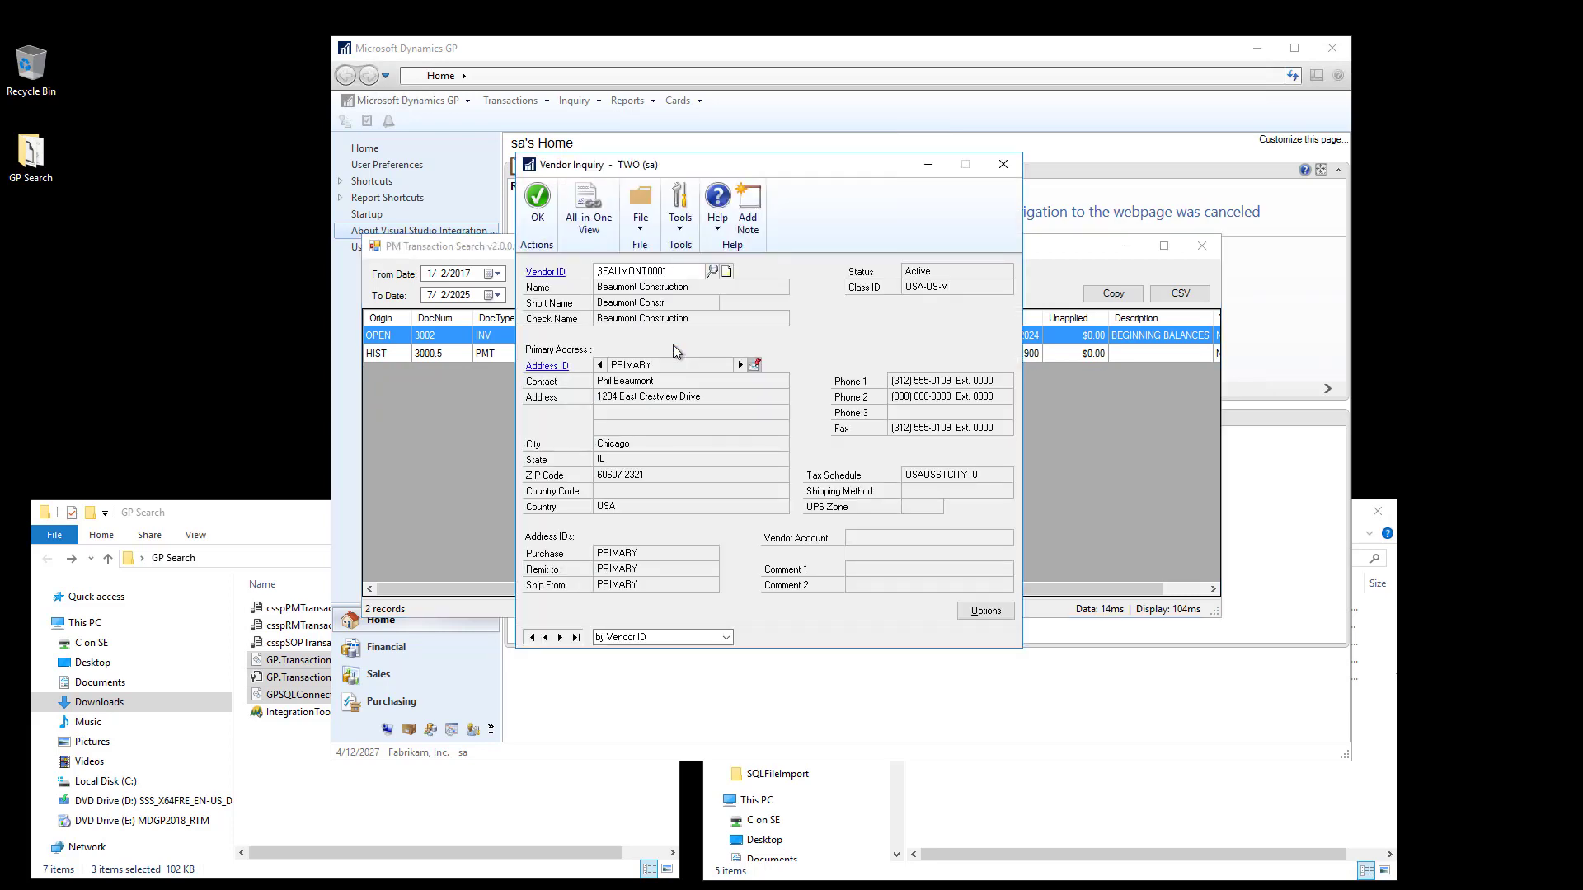
pyautogui.click(1002, 162)
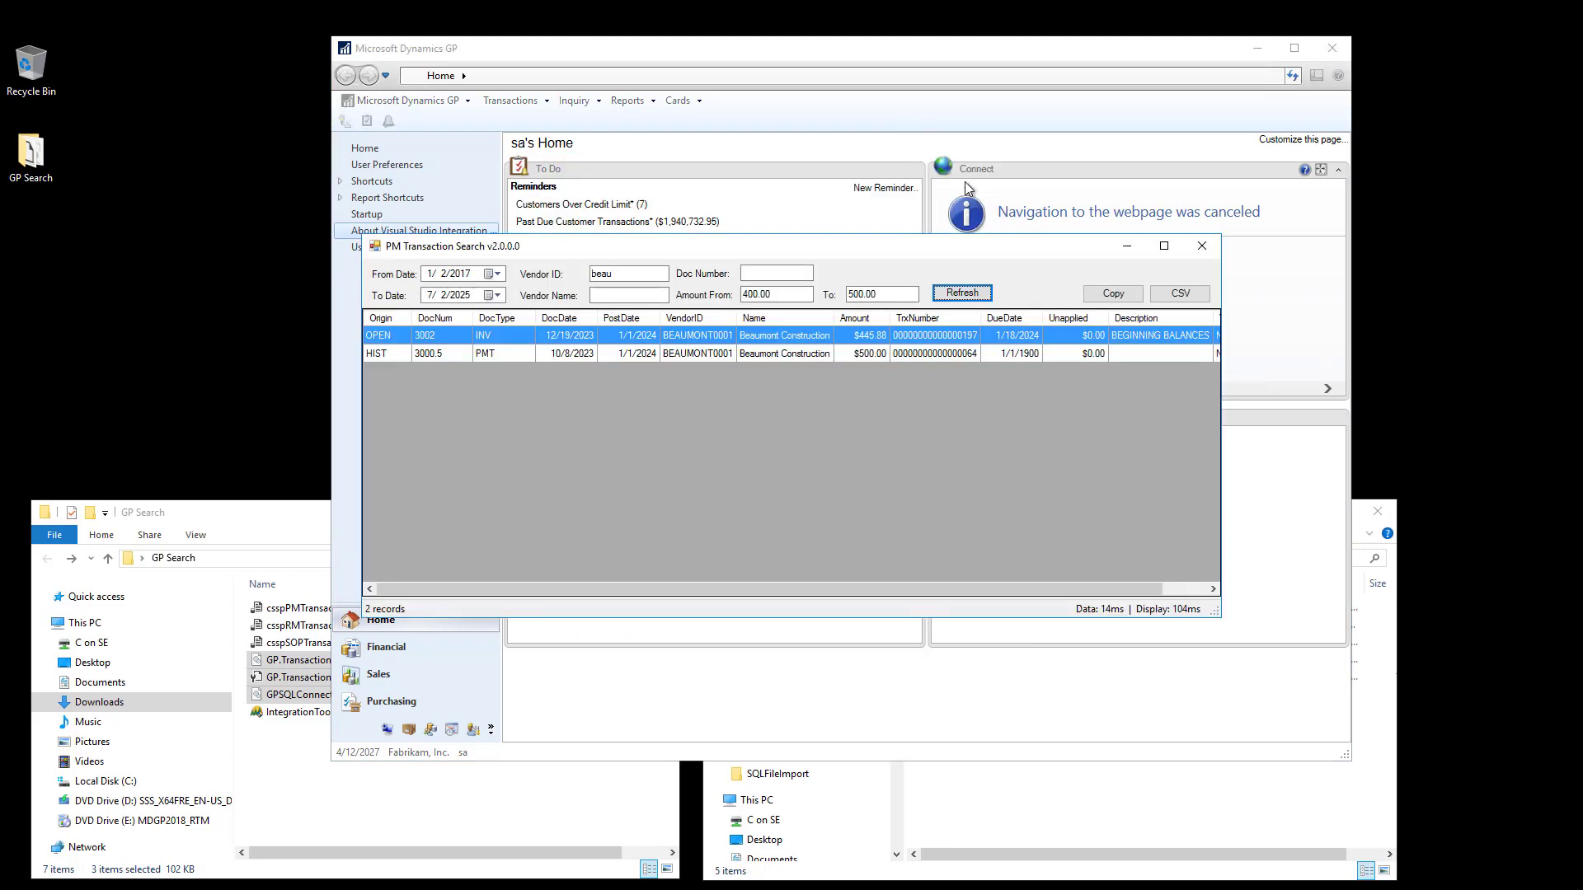
pyautogui.rightClick(643, 338)
pyautogui.click(707, 364)
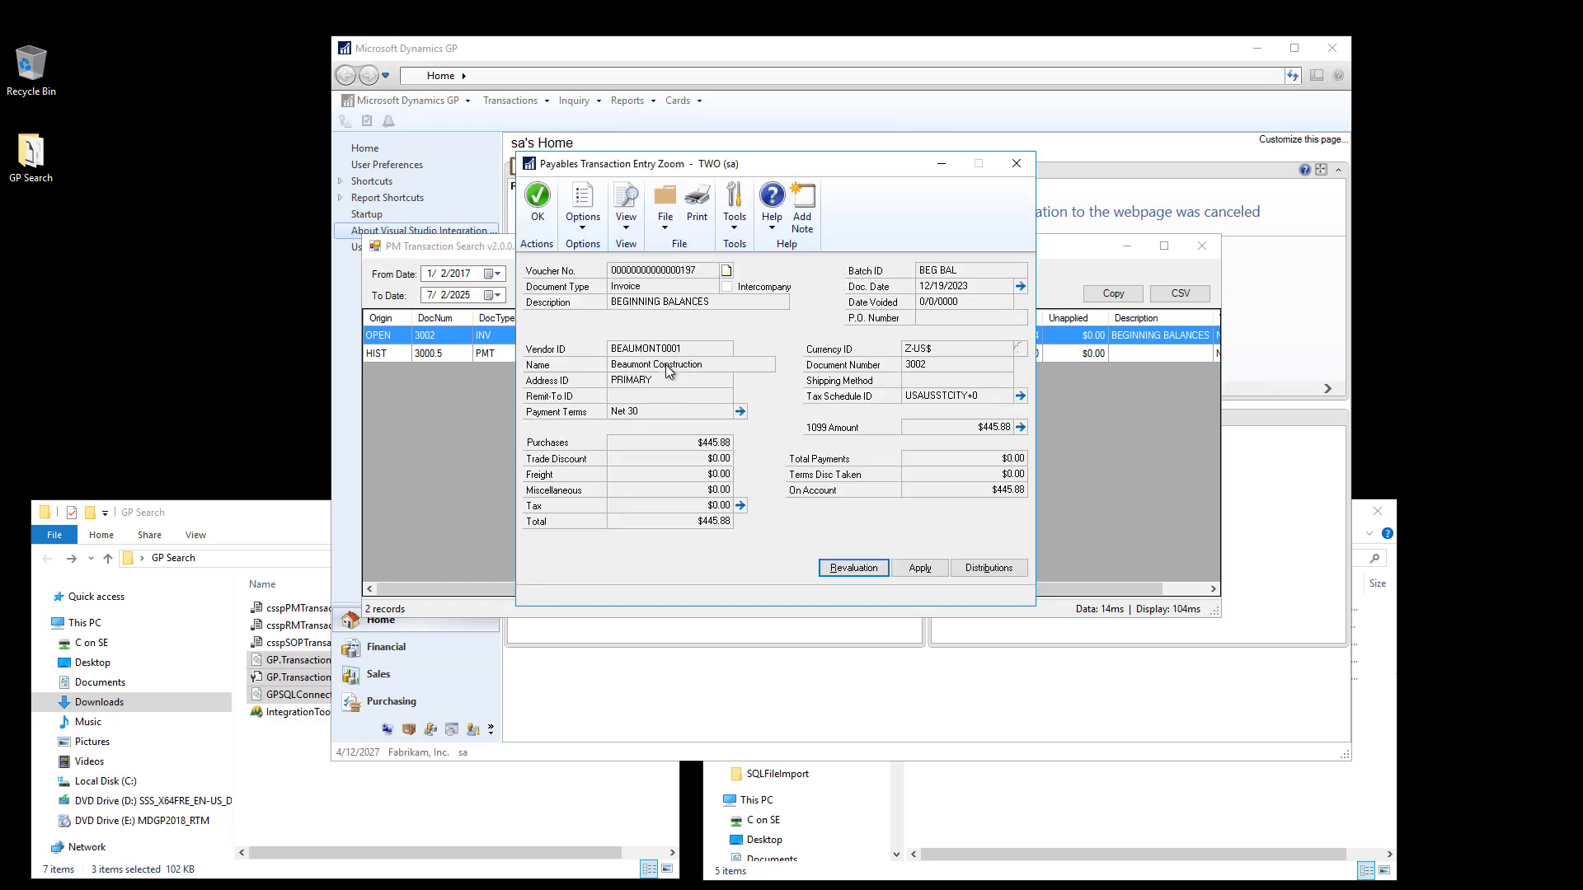
pyautogui.click(1022, 164)
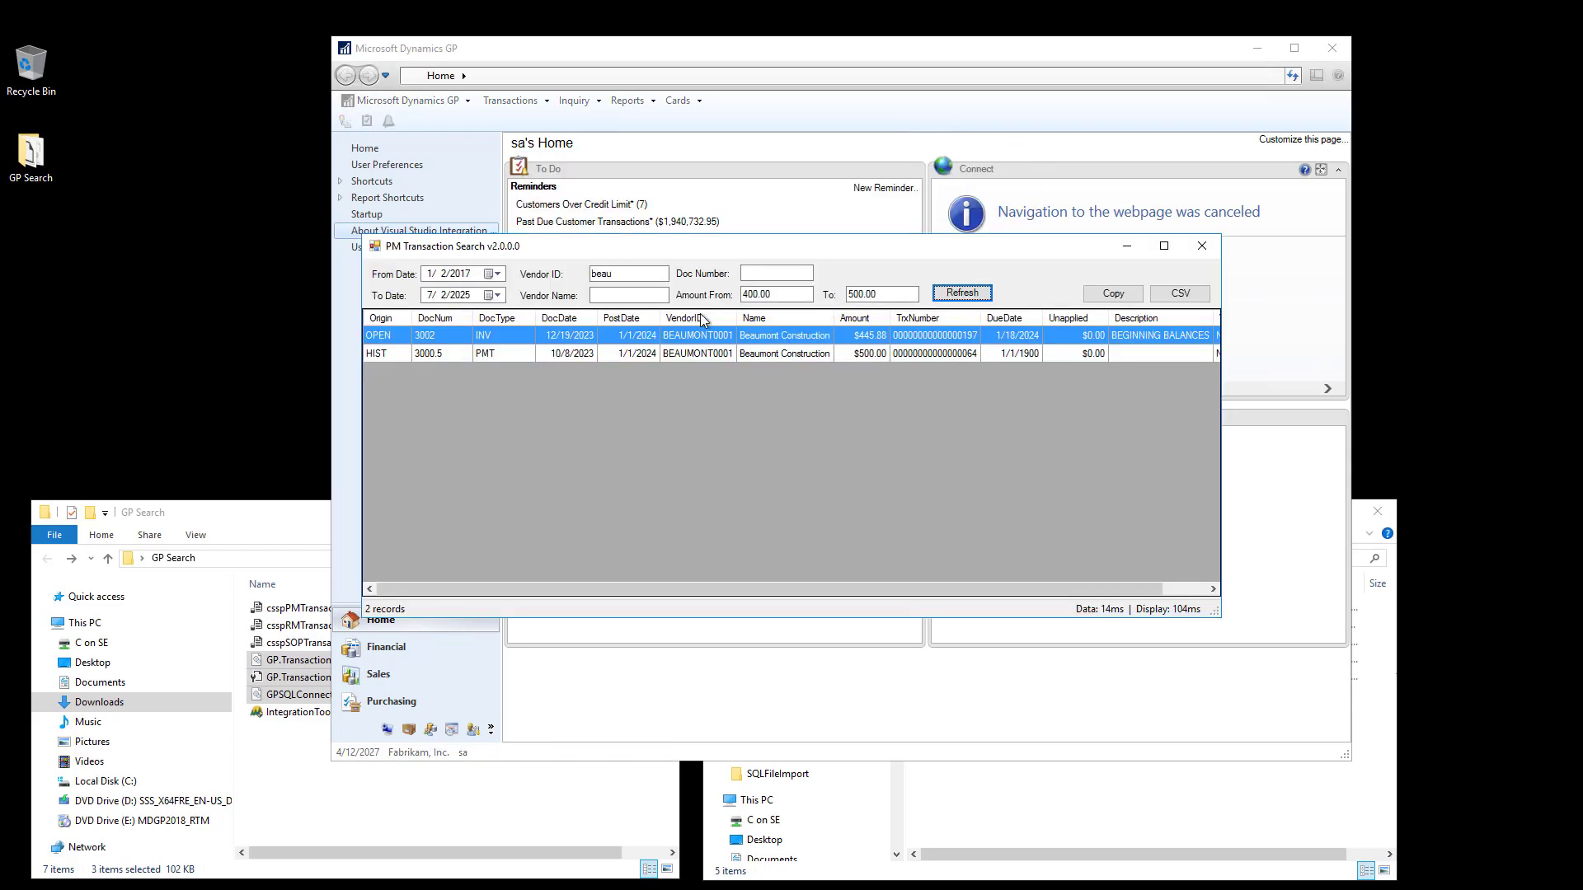
# Step: Review payment 3000.5 details, close them and return to the home page
pyautogui.doubleClick(570, 354)
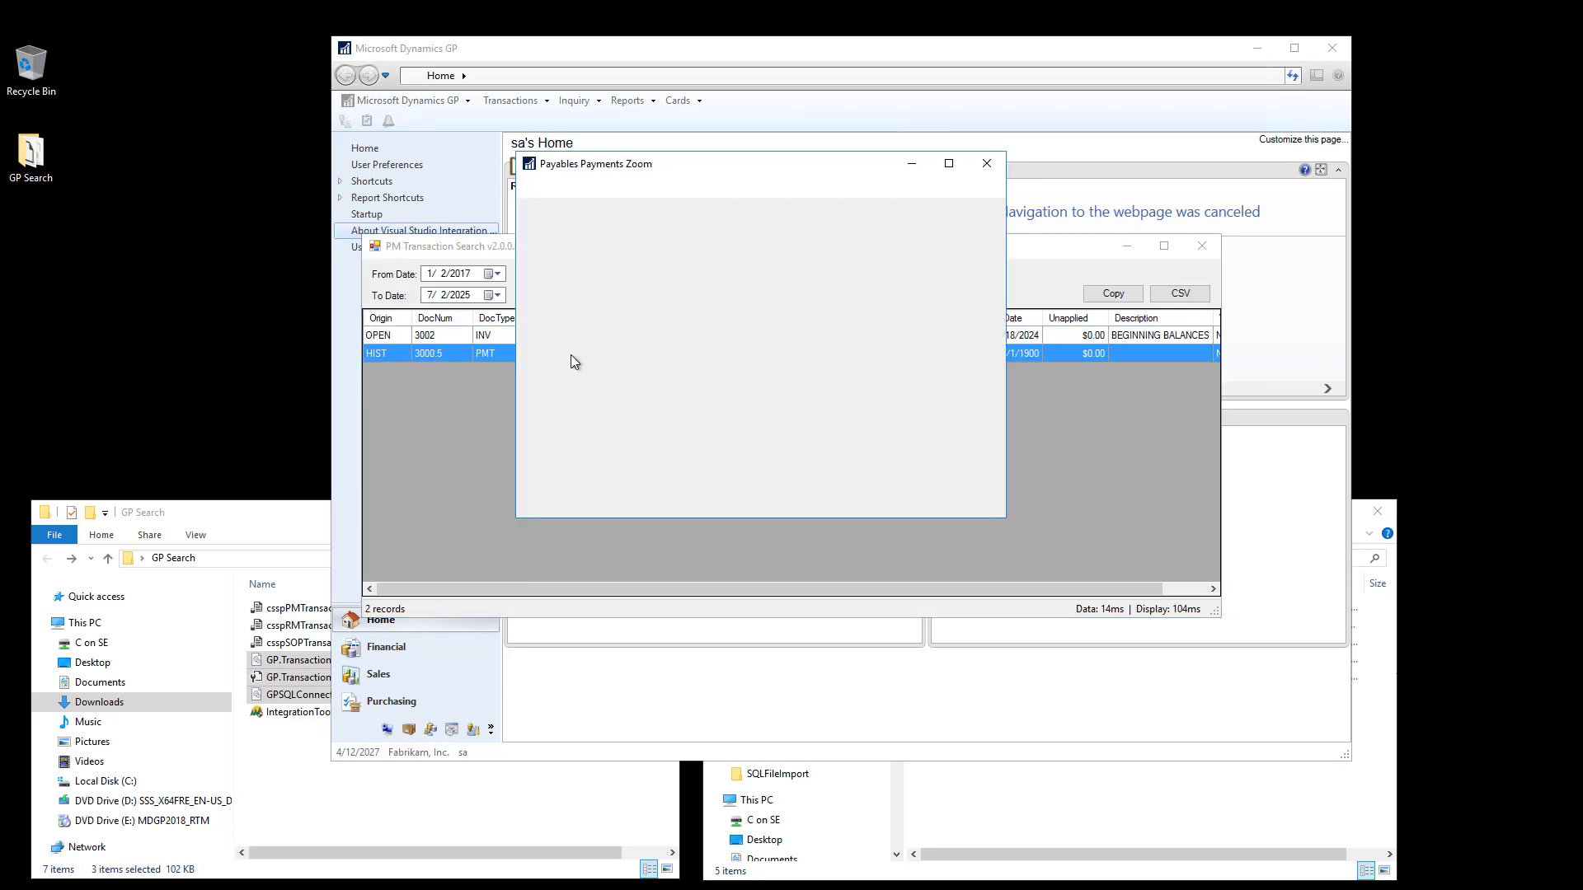
pyautogui.click(986, 164)
pyautogui.click(566, 143)
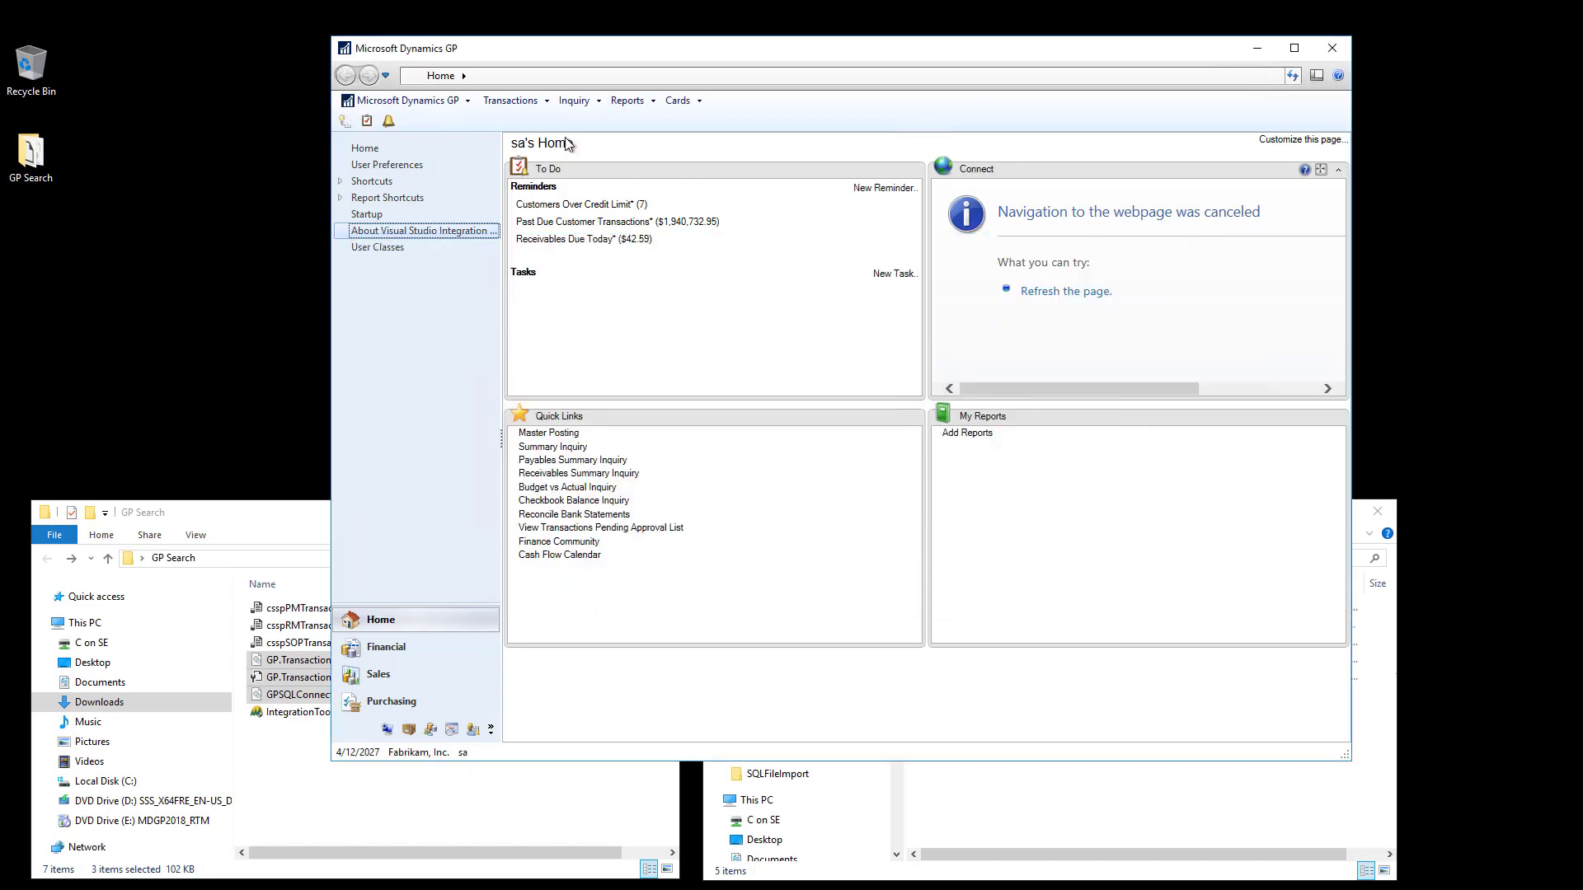
# Step: Open SOP Transaction Search and list sales transactions from 1/2/2017 to 7/2/2025
pyautogui.click(580, 99)
pyautogui.moveTo(592, 157)
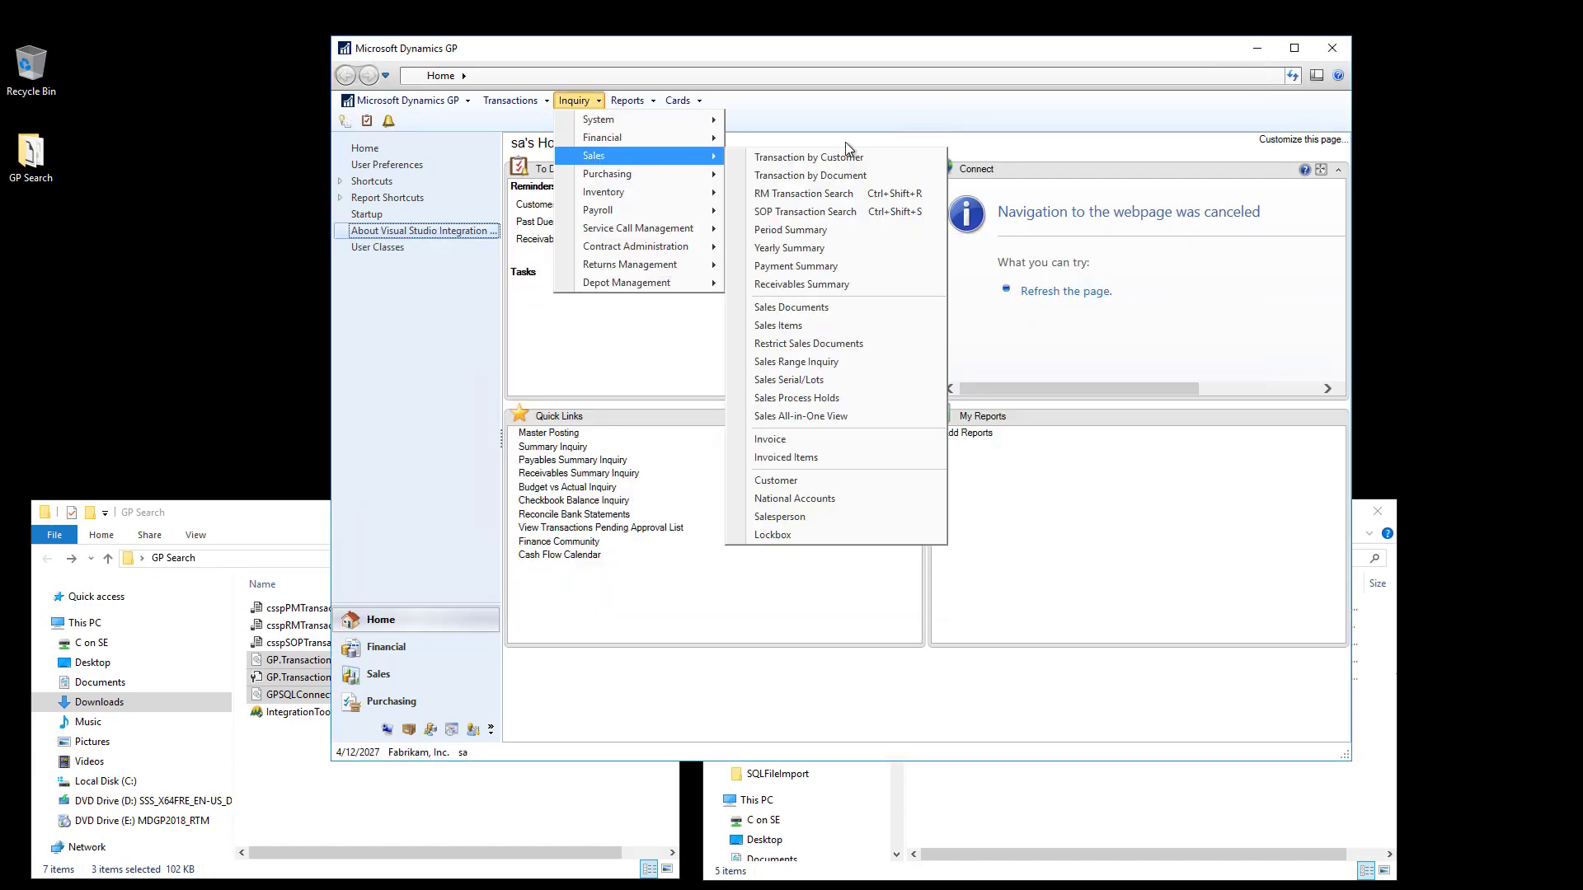
pyautogui.click(844, 214)
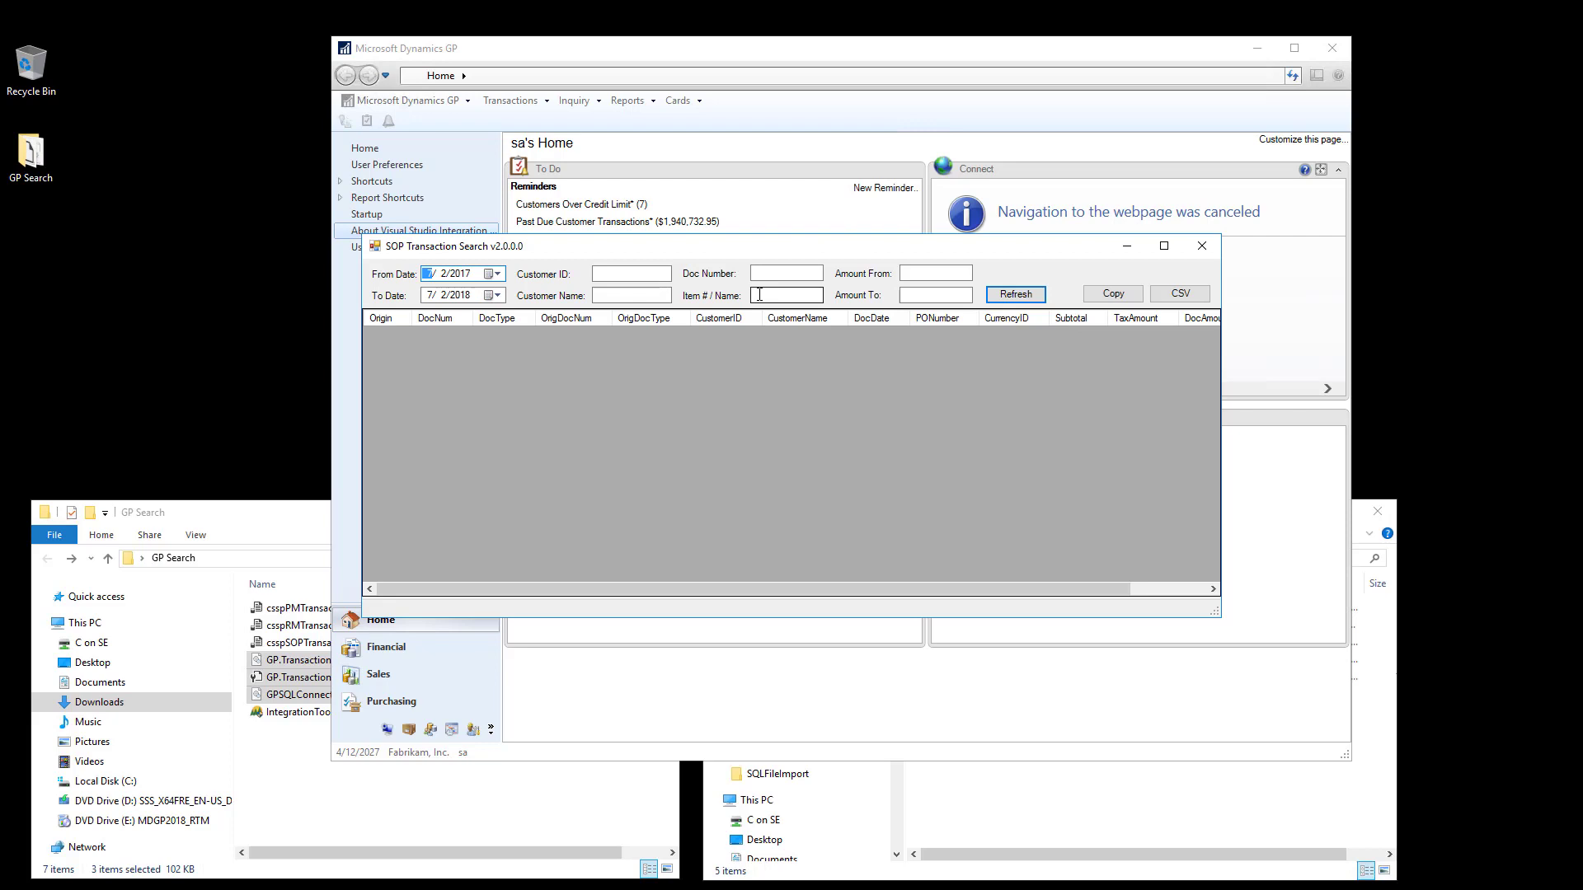
pyautogui.write('1')
pyautogui.press('Tab')
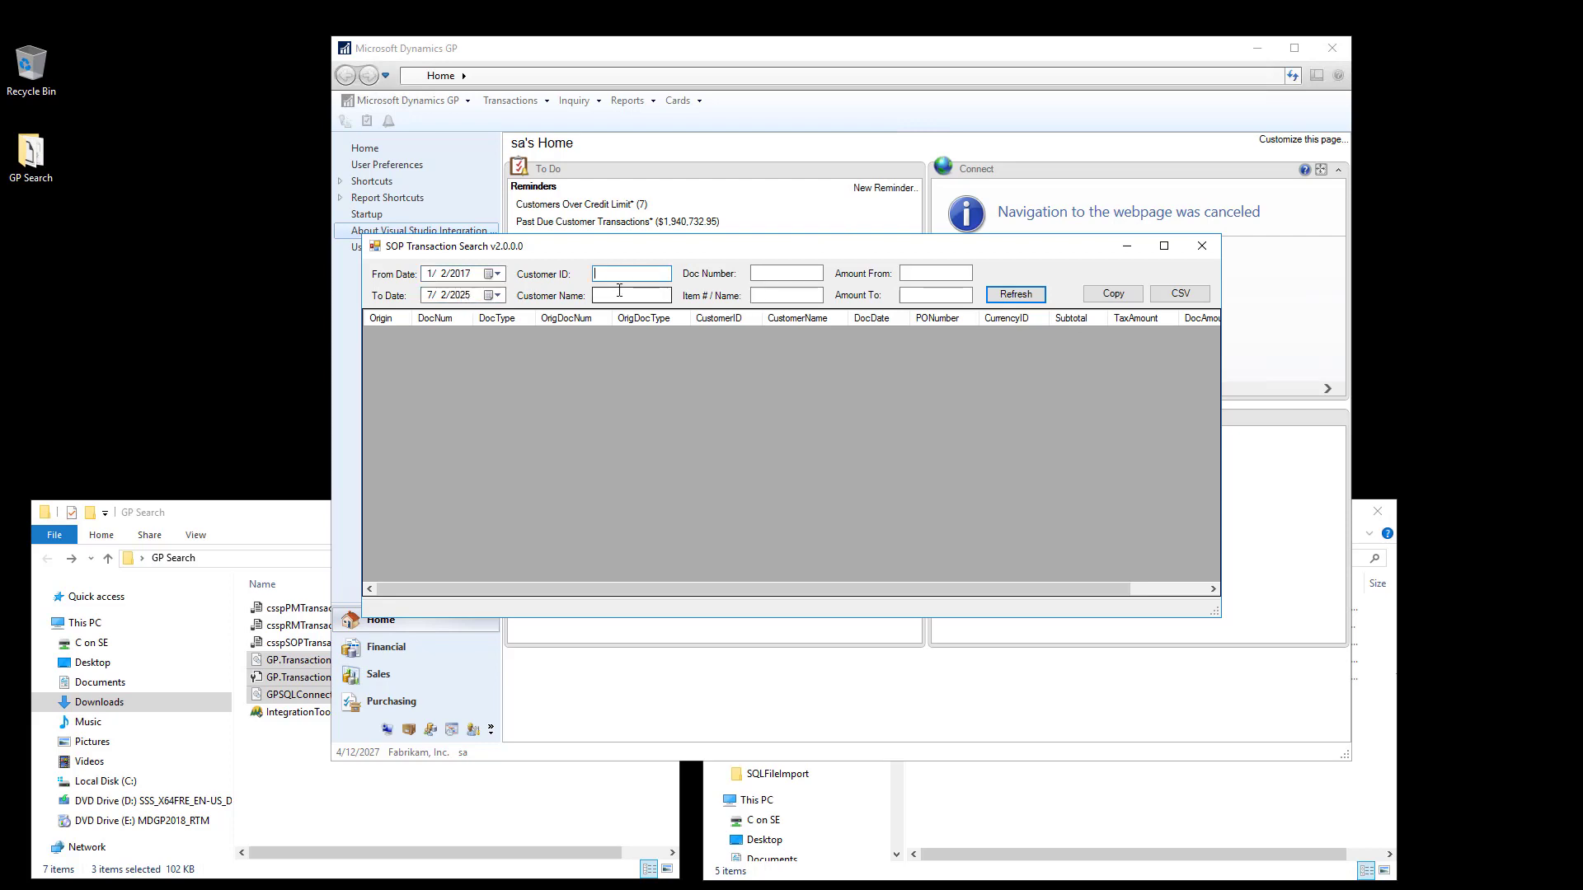
pyautogui.press('Return')
# Step: Filter by Customer ID 'bl' and review invoice INV1019's transaction details
pyautogui.write('b')
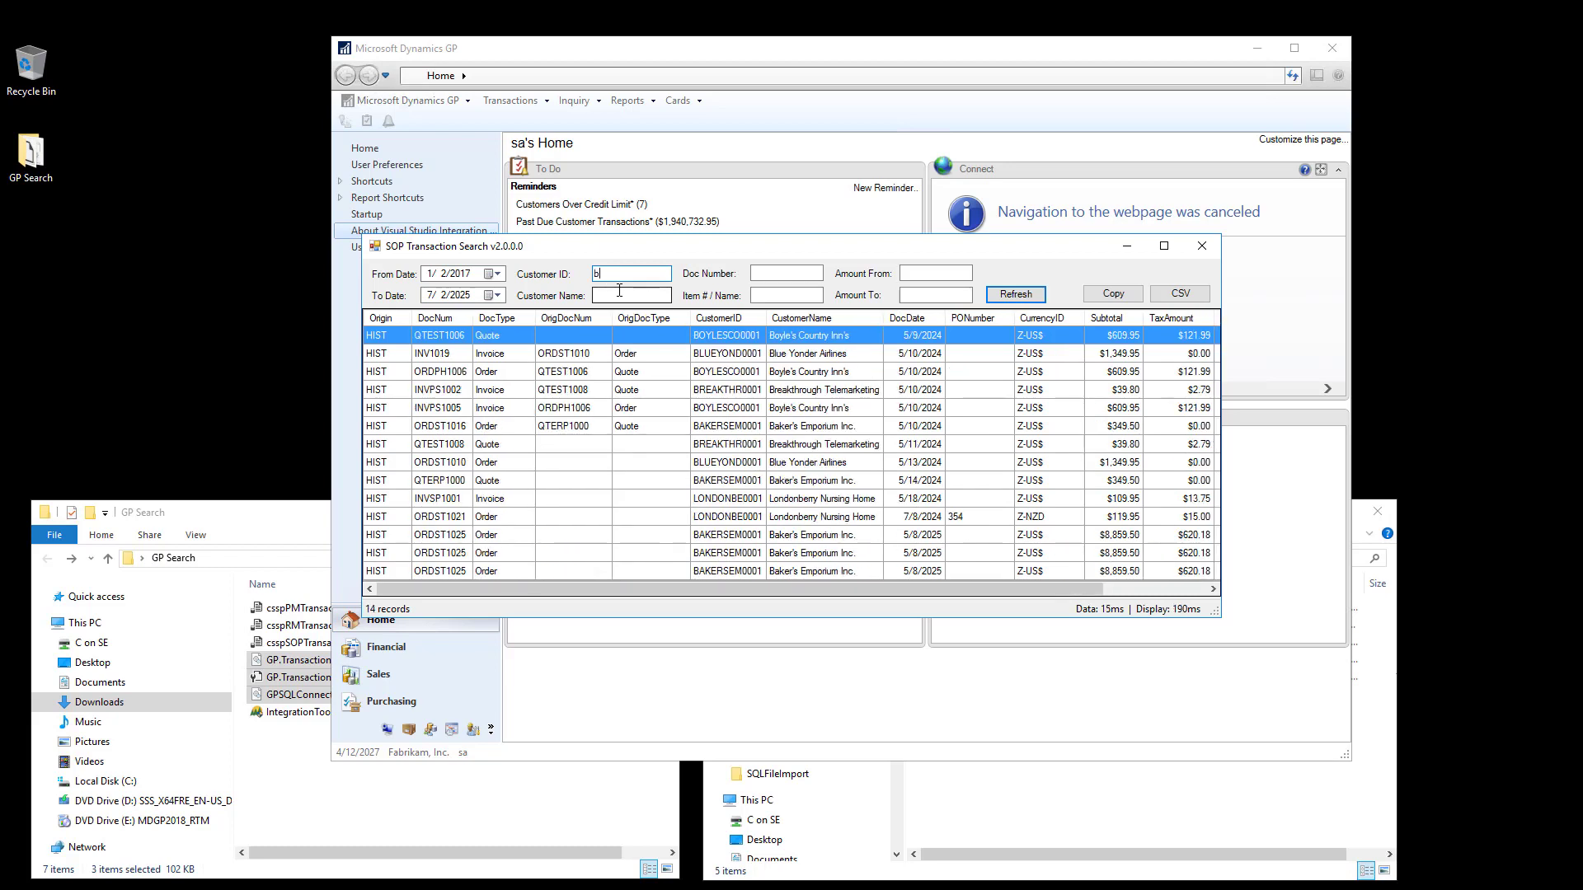
pyautogui.write('l')
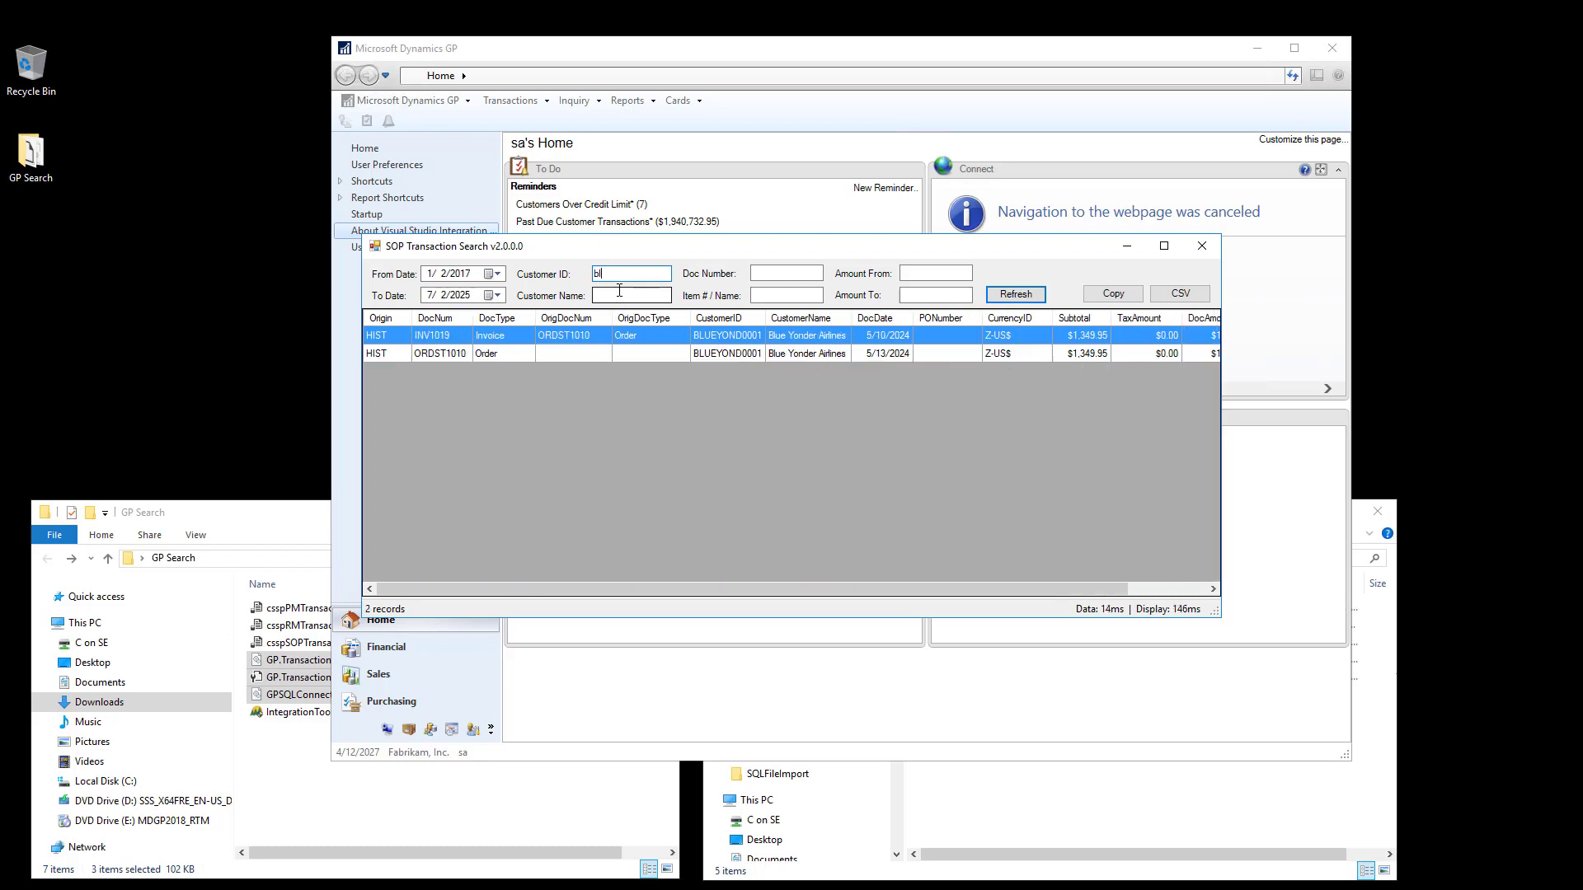
pyautogui.rightClick(661, 337)
pyautogui.click(681, 364)
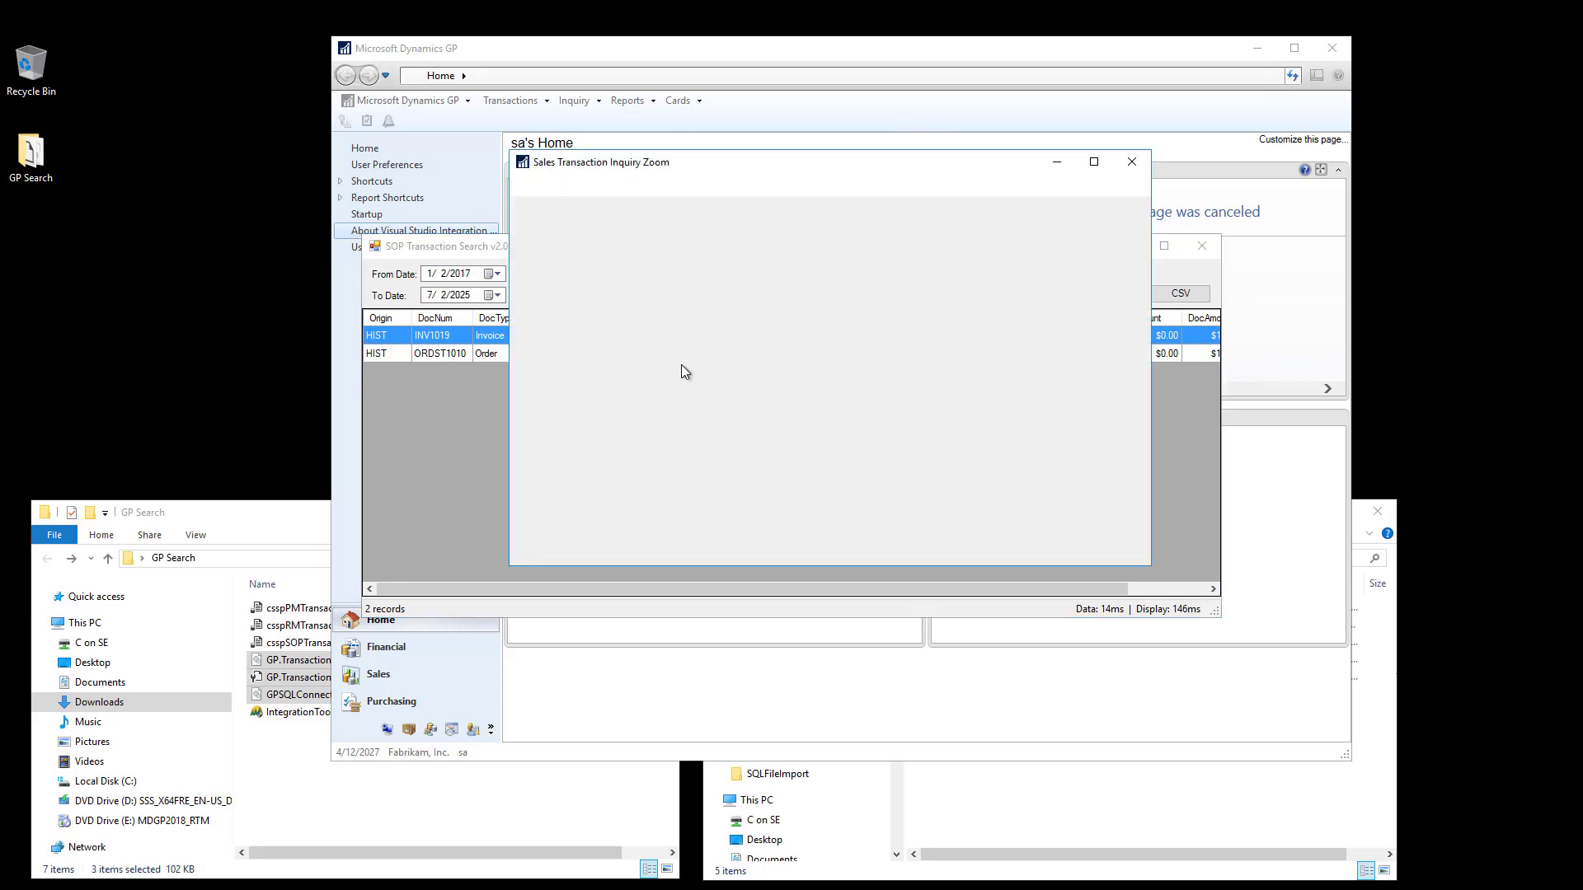
pyautogui.click(1132, 162)
# Step: Clear the Customer ID filter and filter Item # / Name by 'faxx' instead
pyautogui.click(651, 274)
pyautogui.write('bl')
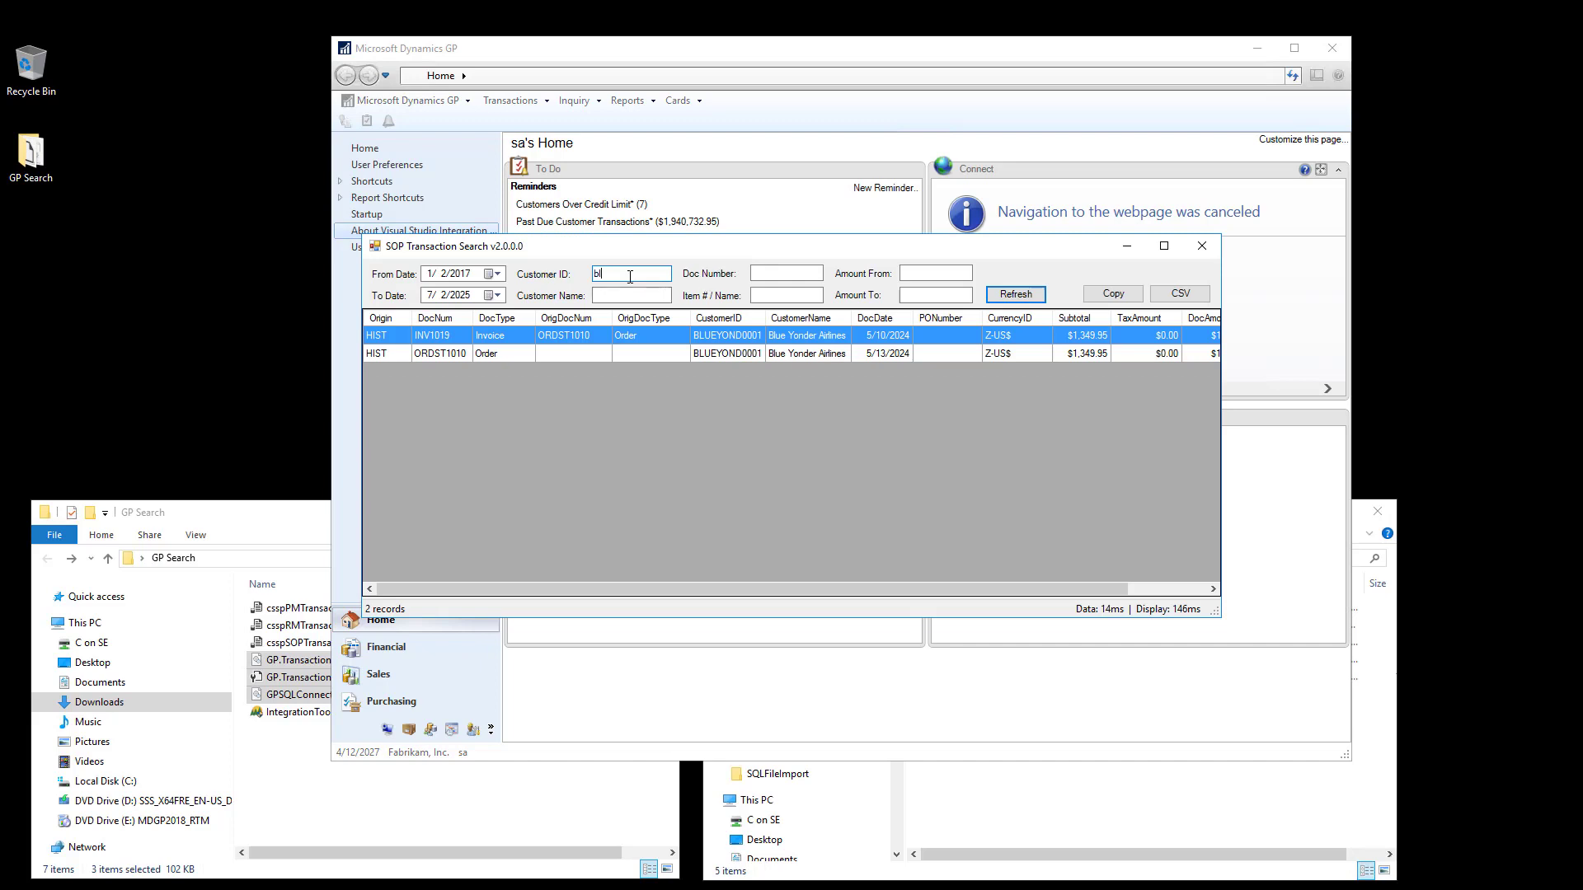
pyautogui.hotkey('ctrl', 'a')
pyautogui.press('BackSpace')
pyautogui.click(790, 295)
pyautogui.write('faxx')
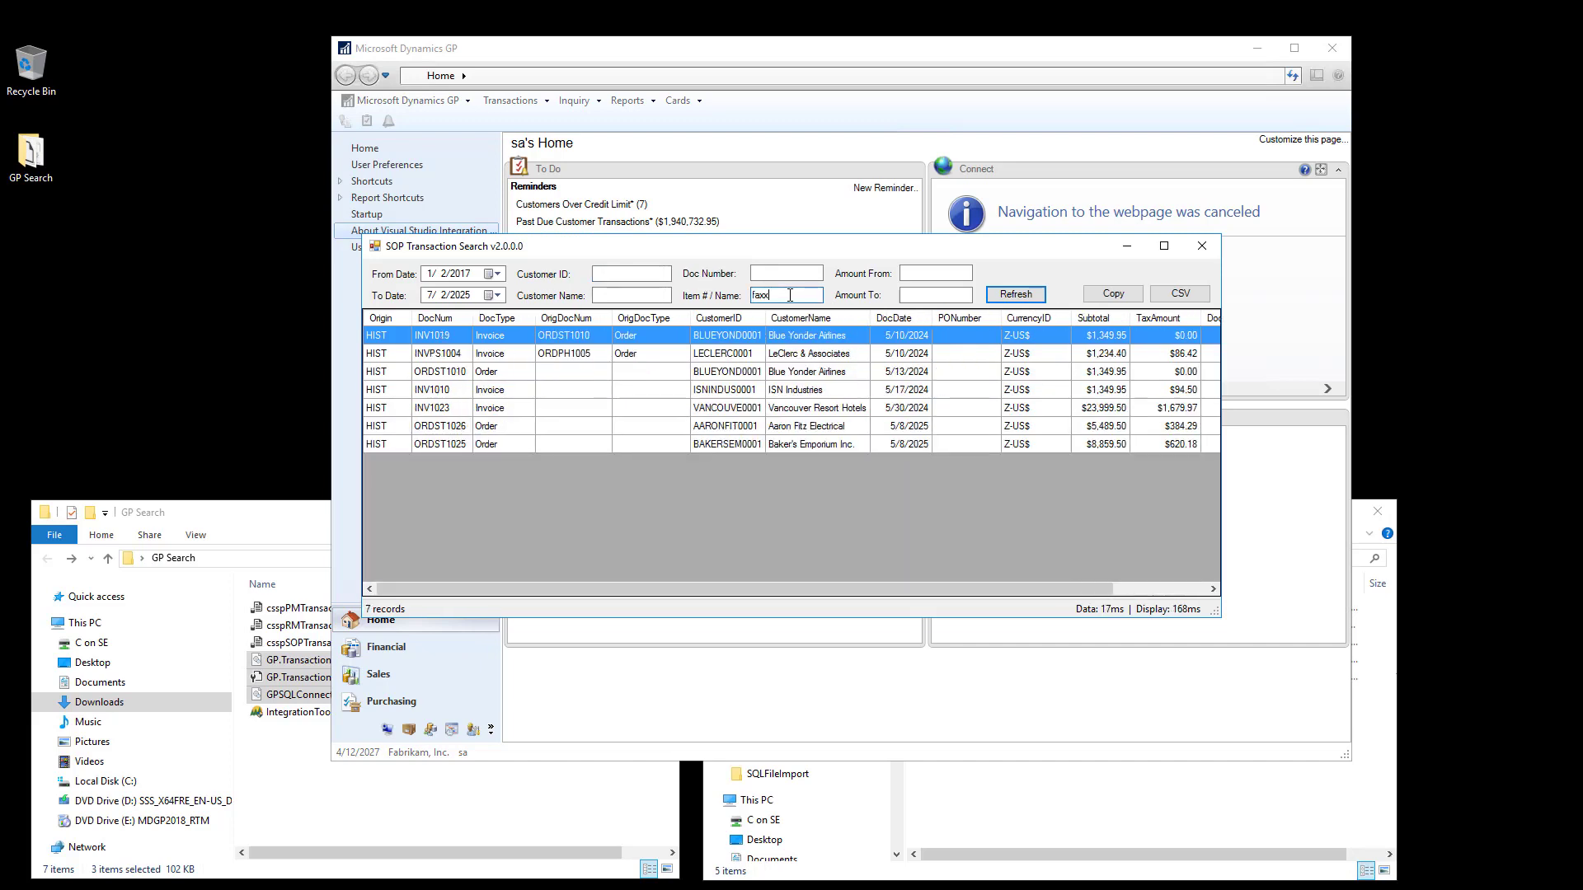
pyautogui.moveTo(580, 247); pyautogui.dragTo(503, 249)
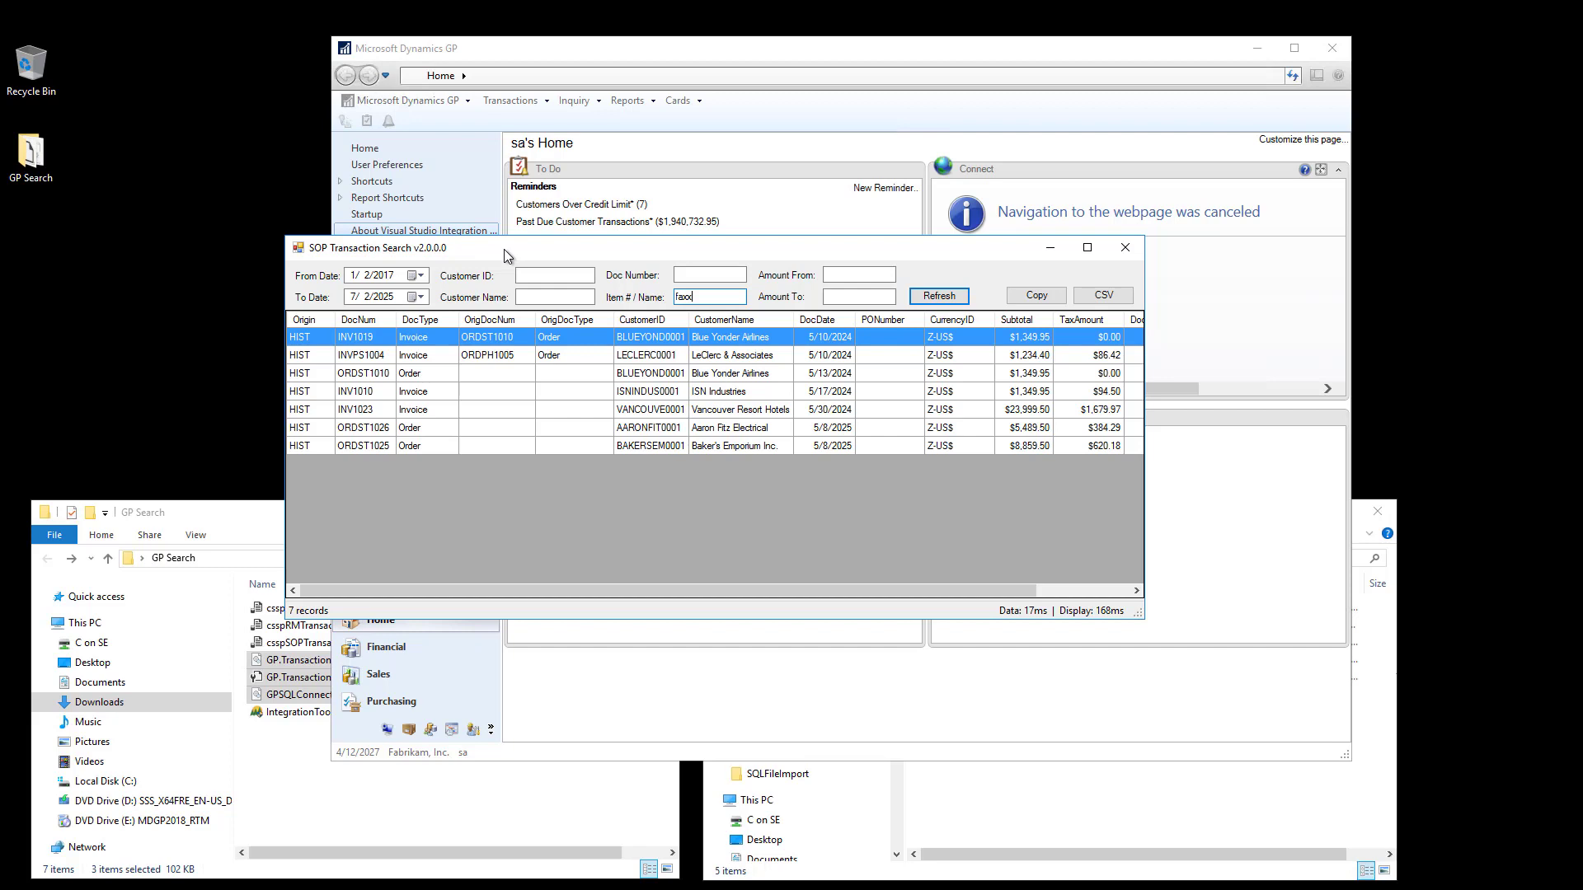